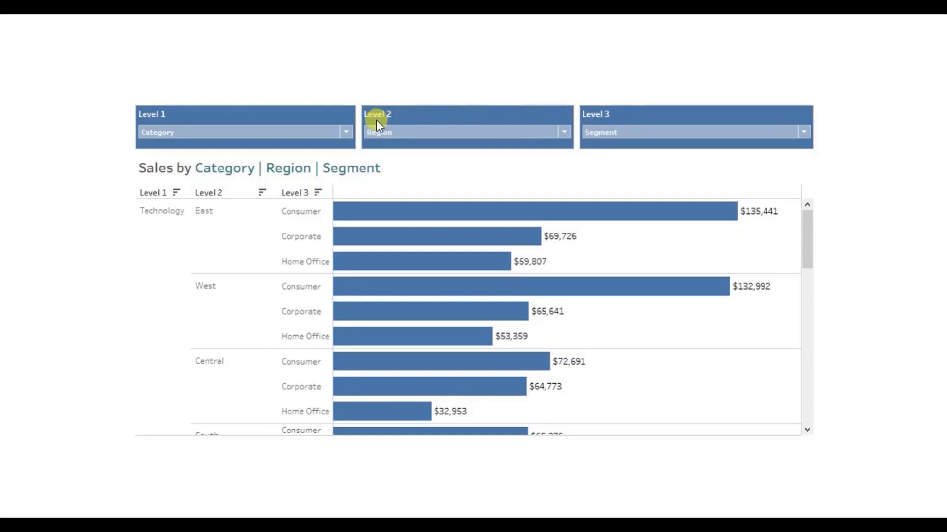
Step: View the dimension choices offered by the Level 1 and Level 2 selectors above the sales chart
click(310, 132)
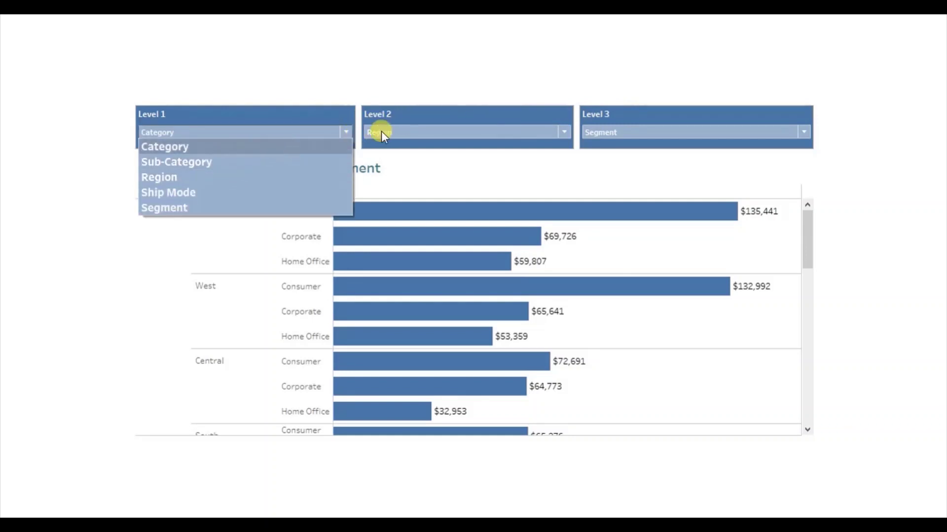
click(400, 131)
click(401, 131)
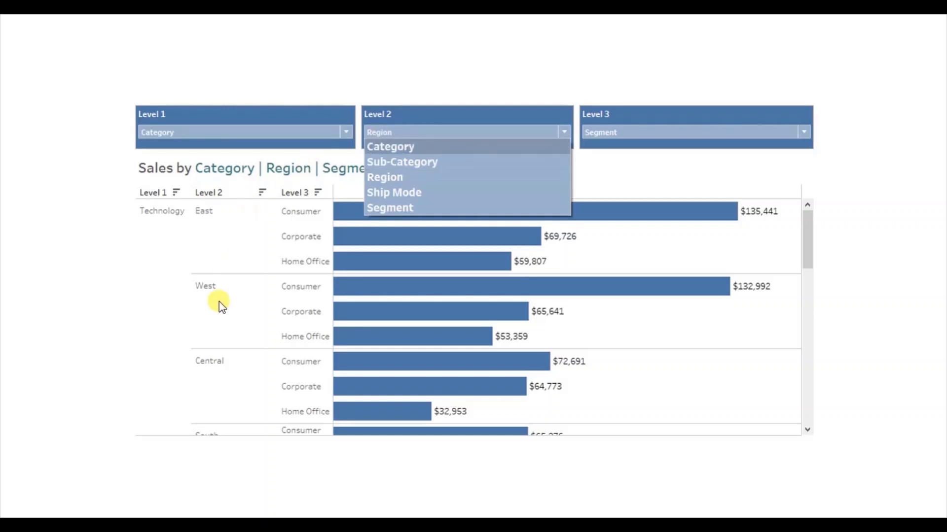
click(232, 117)
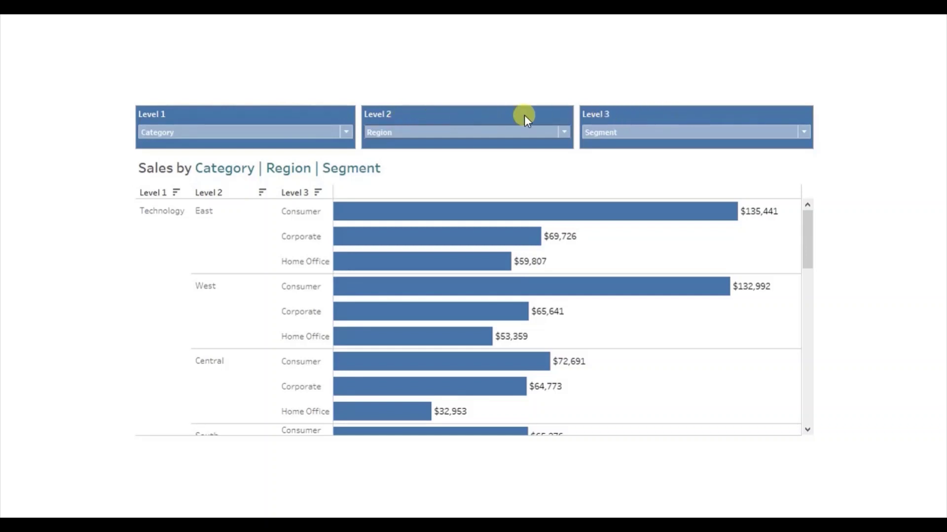
Step: Set the sales chart's Level 1 to Region and its Level 2 to Category
click(192, 133)
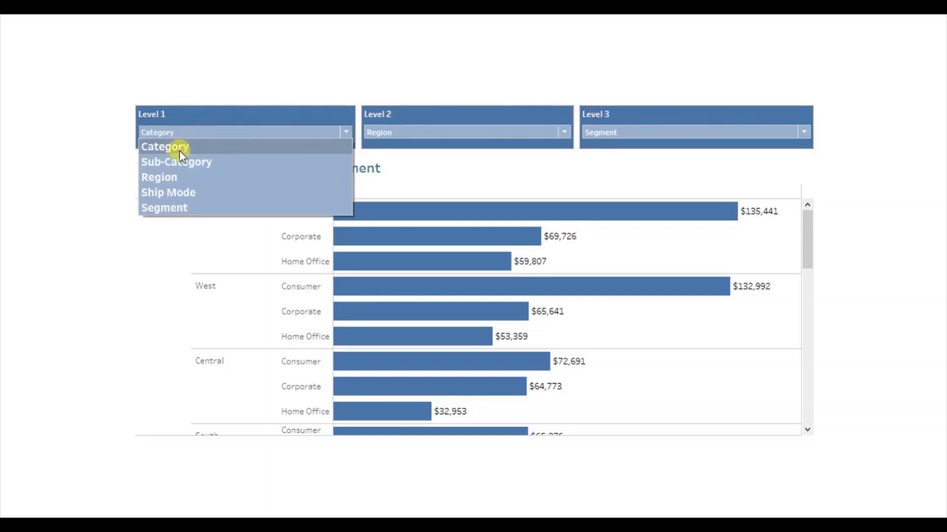
click(168, 175)
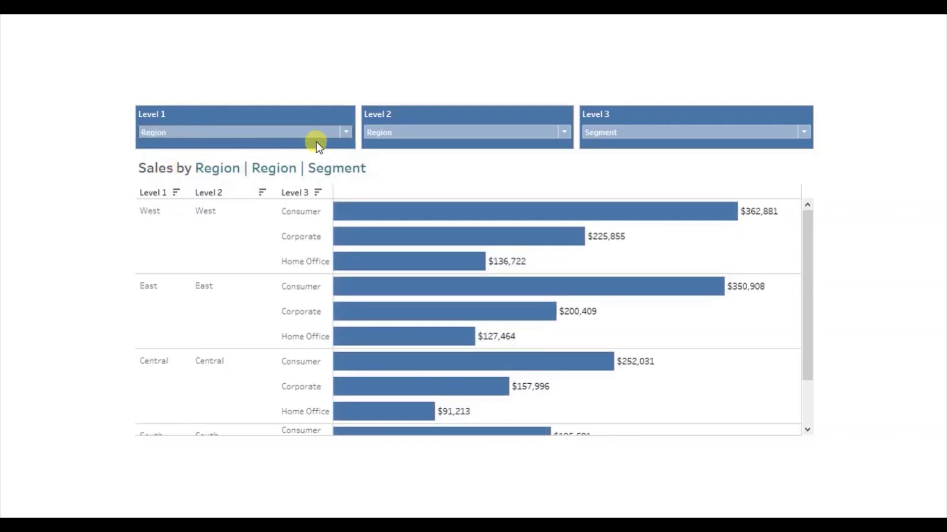
click(386, 134)
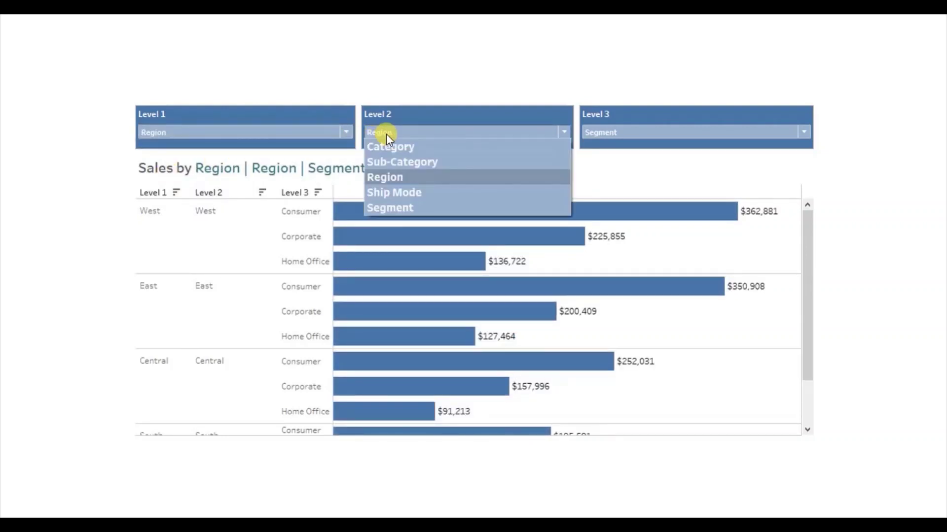
click(416, 147)
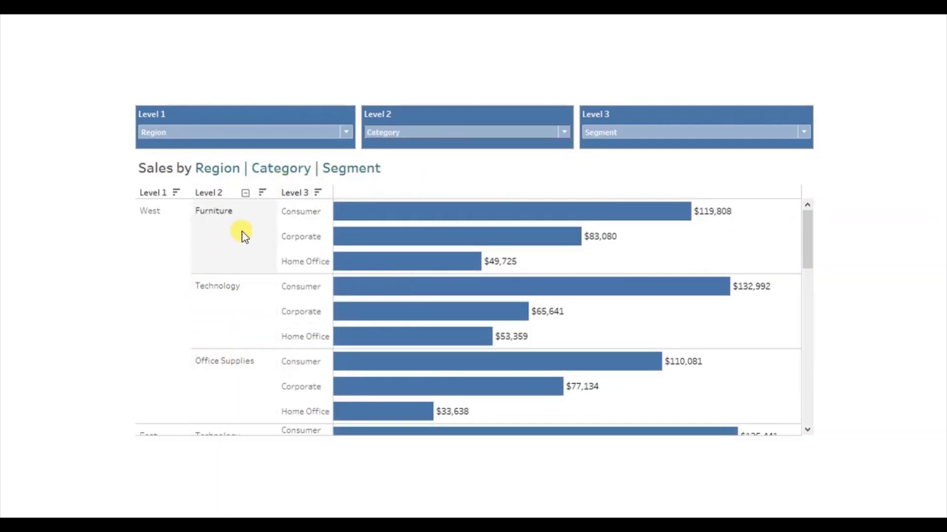
Step: Collapse the sales chart's hierarchy to Level 1 only and expand it back down to Level 3
click(246, 193)
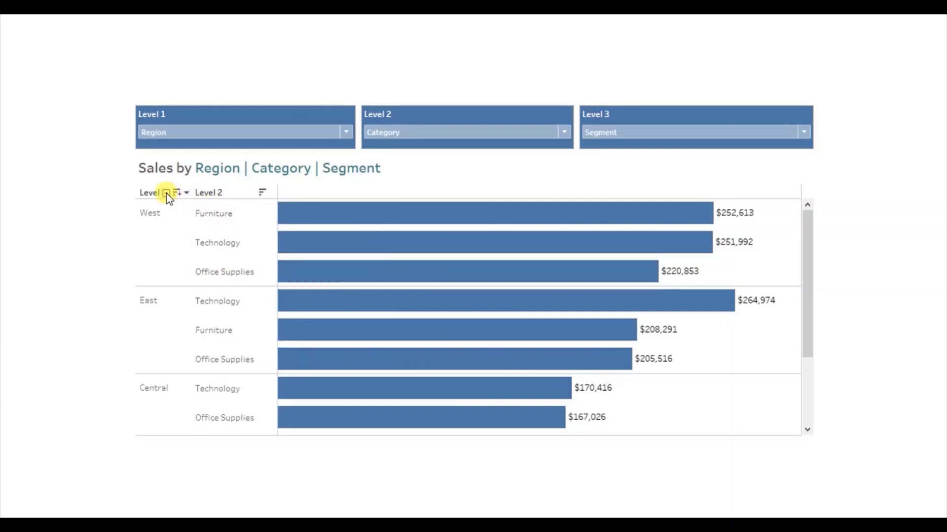
click(166, 193)
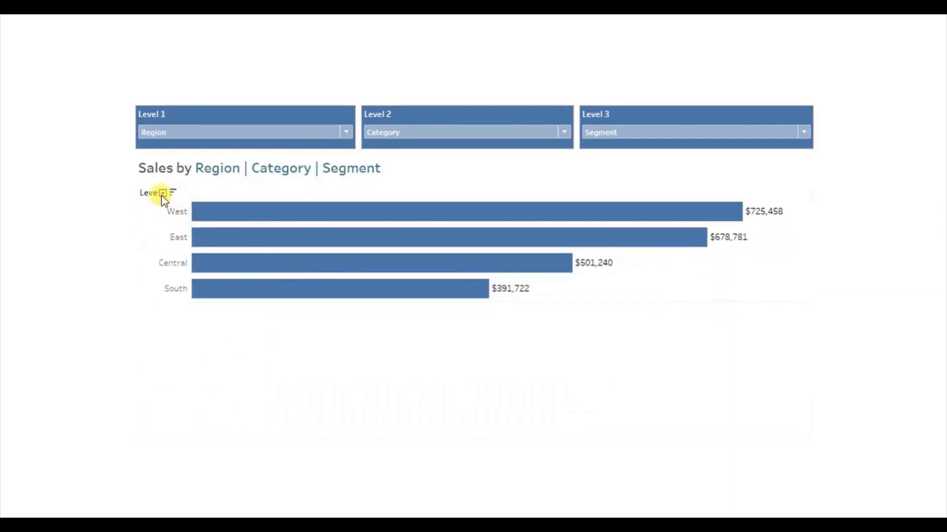
click(163, 193)
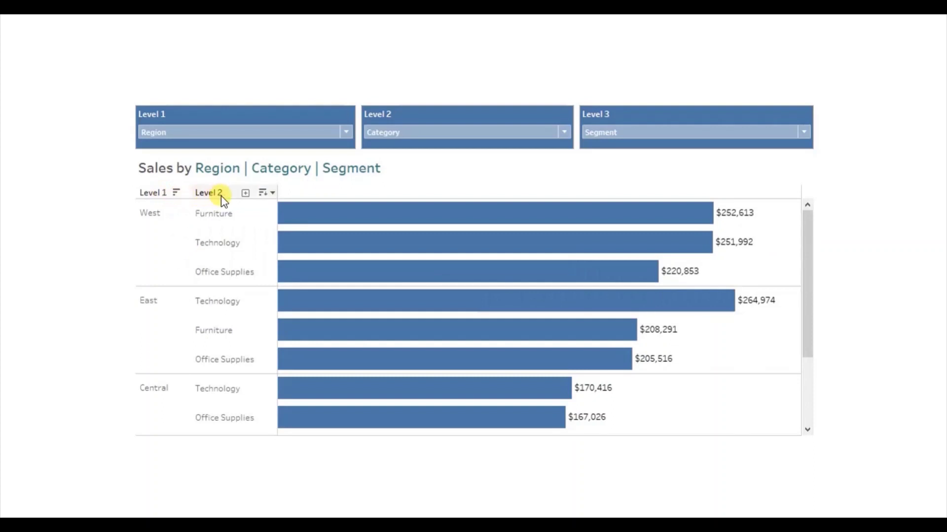
click(246, 193)
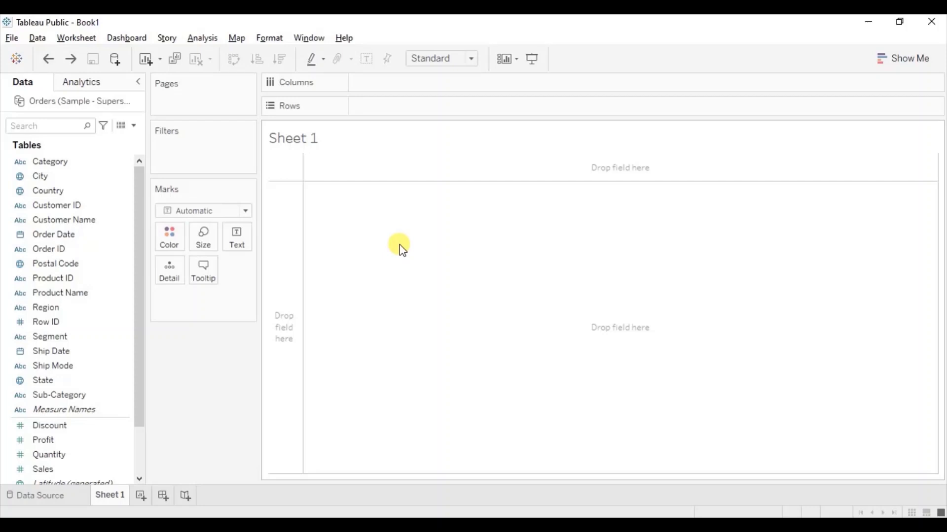
Step: Create a parameter named Dimension 1 with data type String and allowable values restricted to a list
click(133, 127)
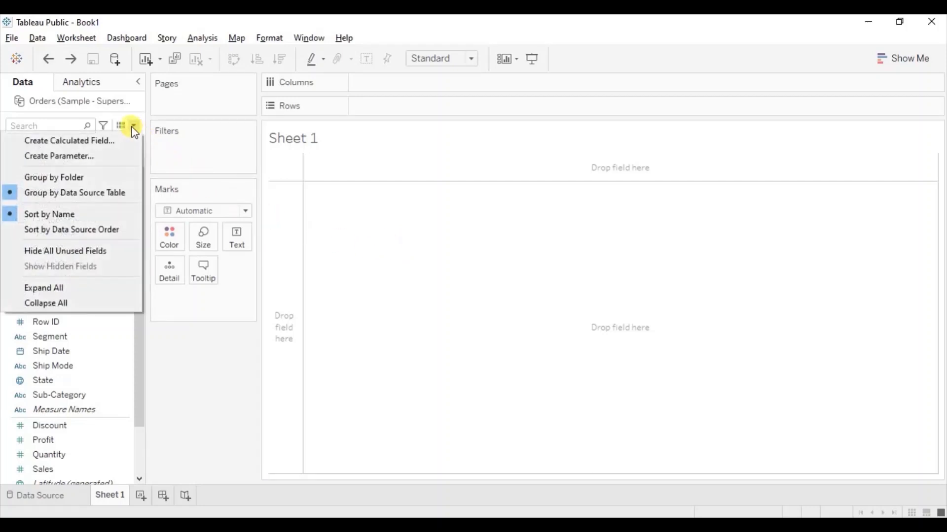
click(92, 154)
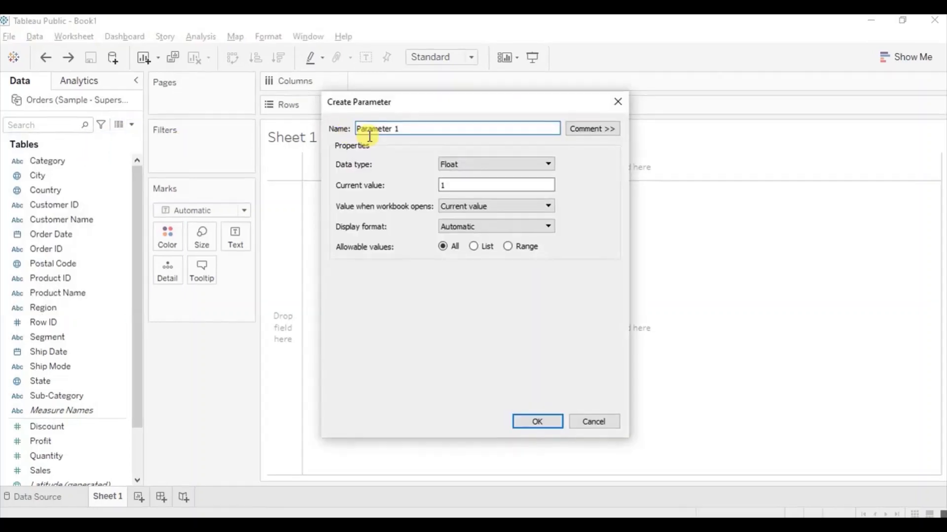
triple_click(367, 113)
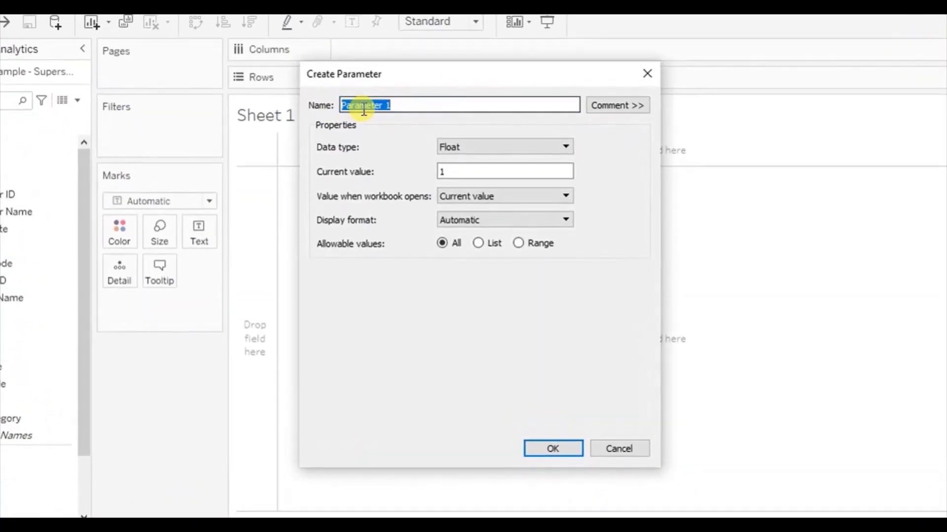
text(Dimens)
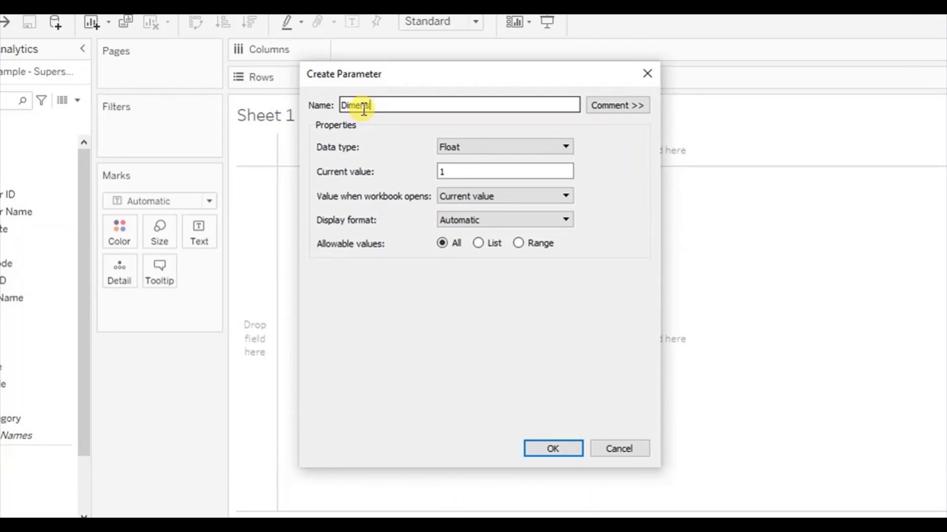
text(ion 1)
click(478, 147)
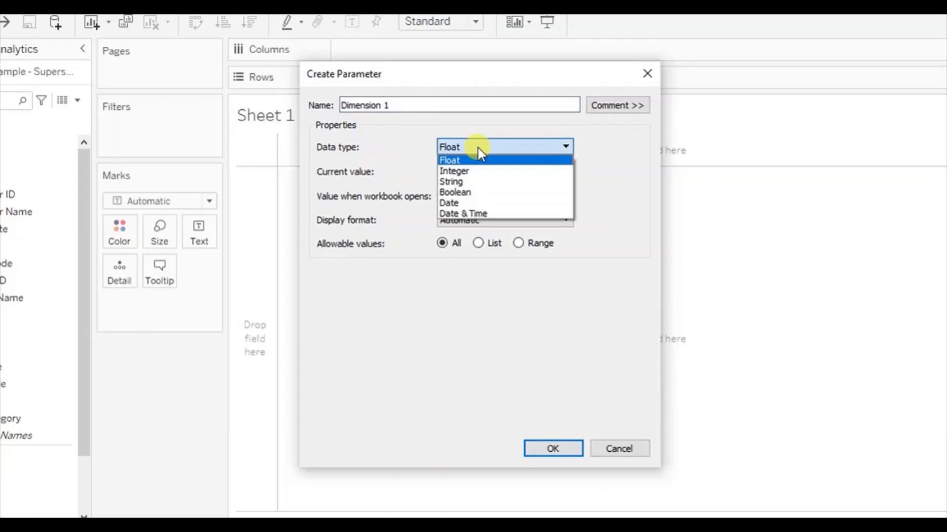
click(457, 182)
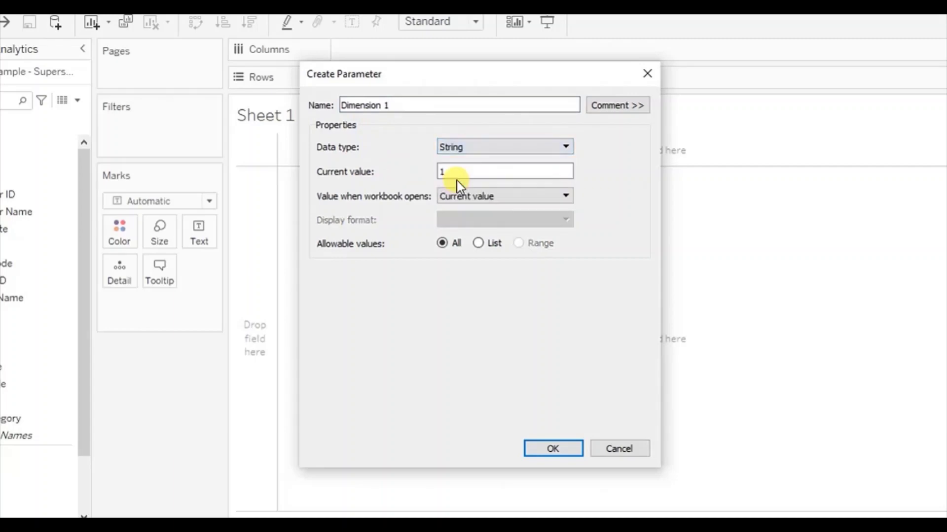
click(478, 243)
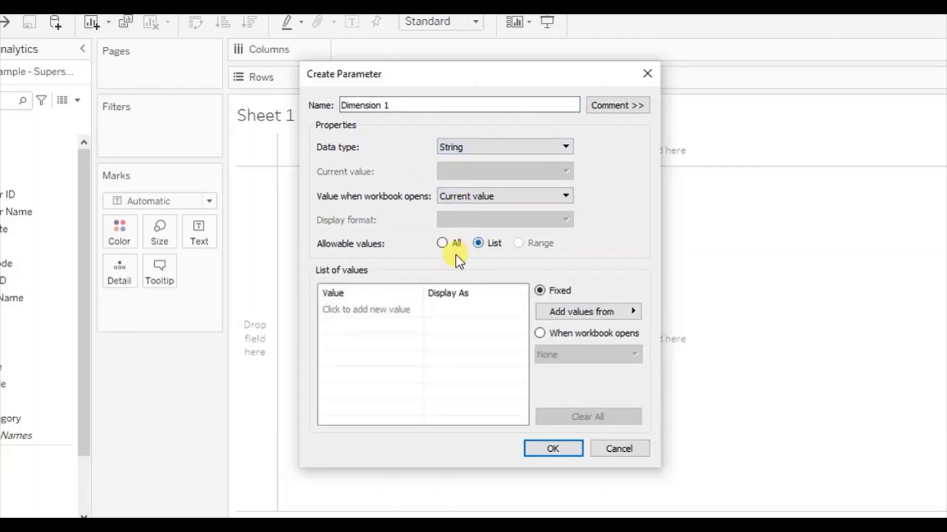
Step: Add Category, Region, Segment and Sub-Category to the parameter's list of values and confirm the parameter
click(344, 311)
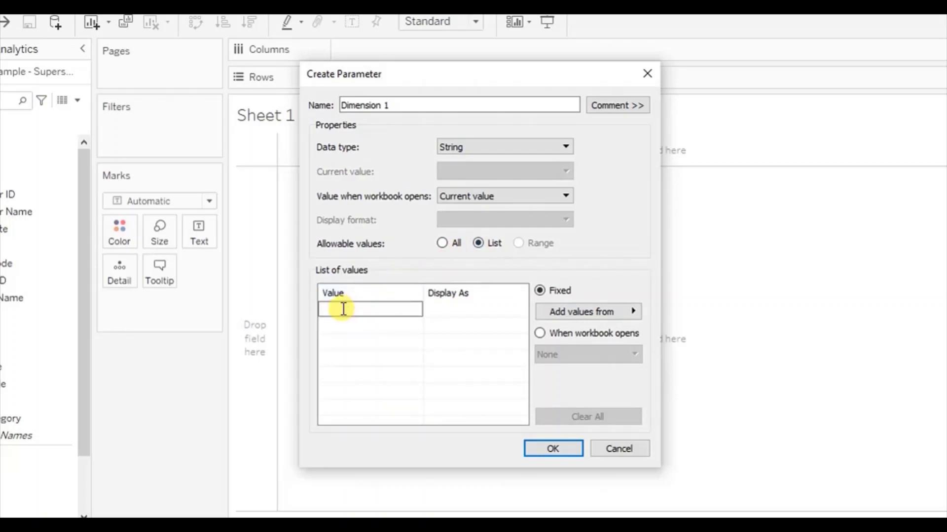
text(Category)
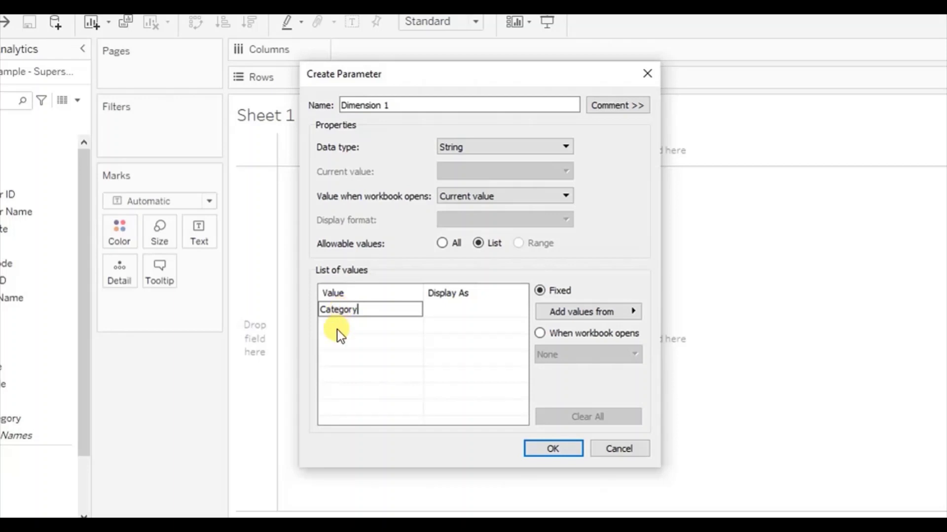
click(338, 327)
text(Region)
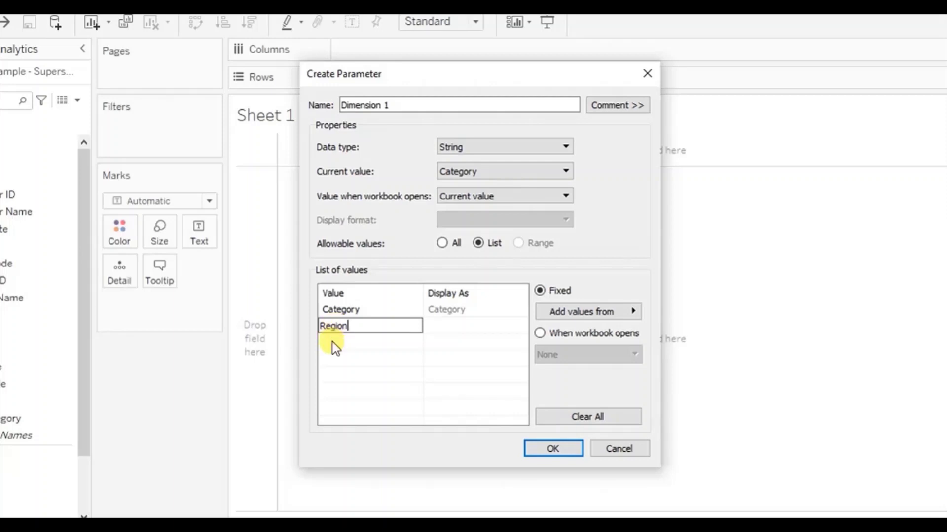
click(333, 342)
text(Segment)
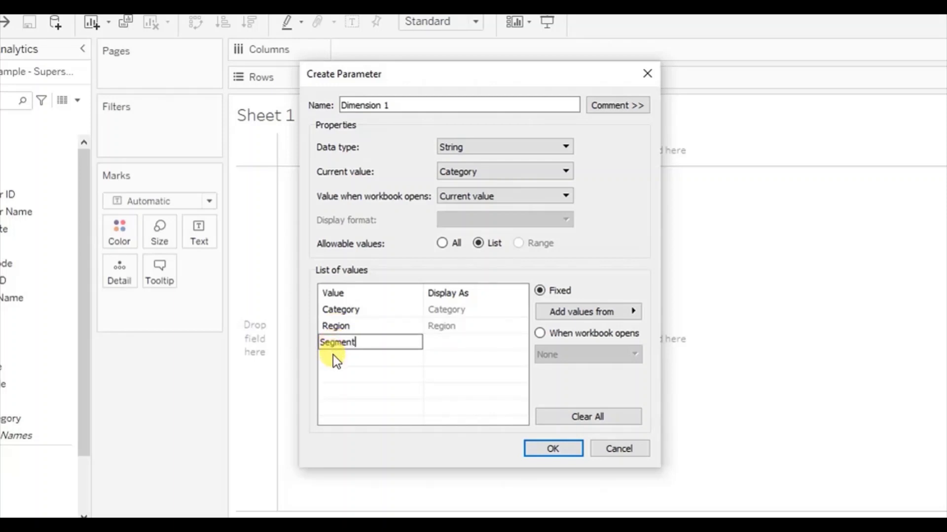
click(333, 355)
text(Sub)
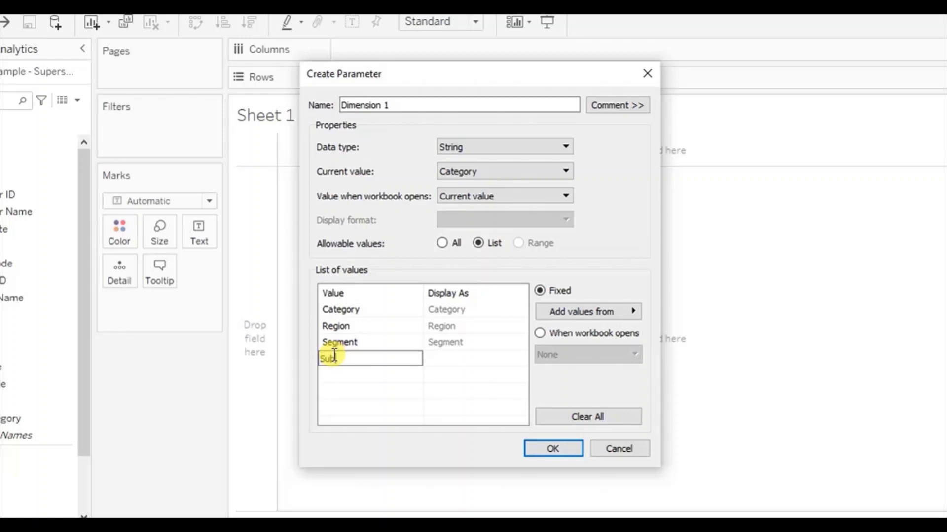
text(-Category)
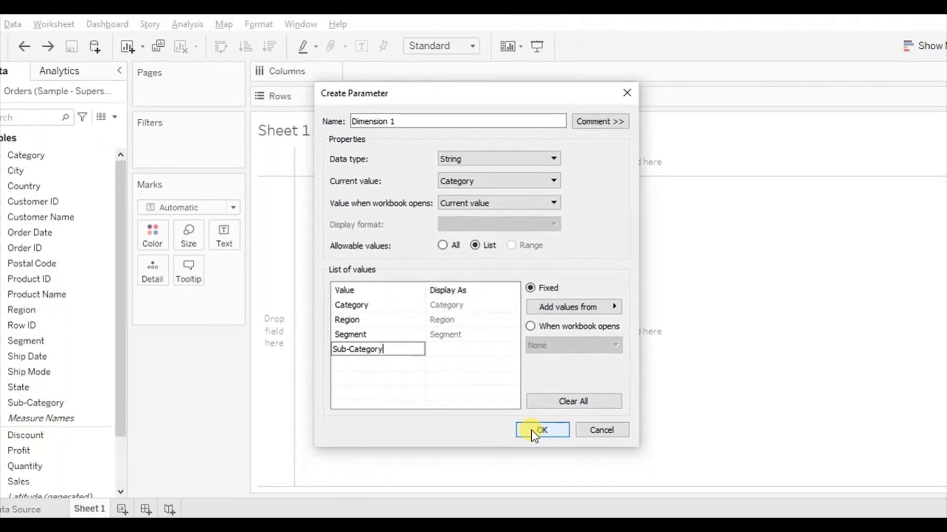
click(544, 451)
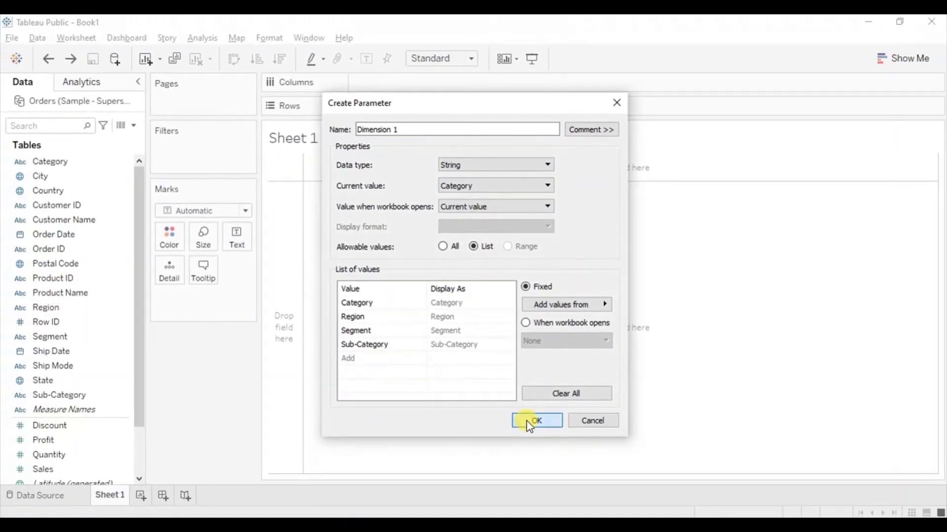
click(527, 422)
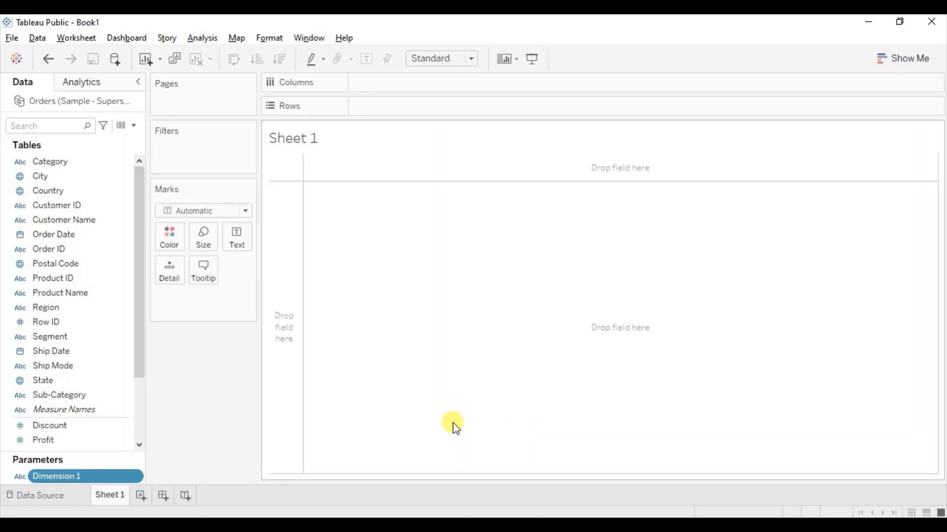
Step: Switch to the How To Create Custom Bar Chart workbook, expand its chart to Level 3 for reference, and return to Book1
key(alt+Tab)
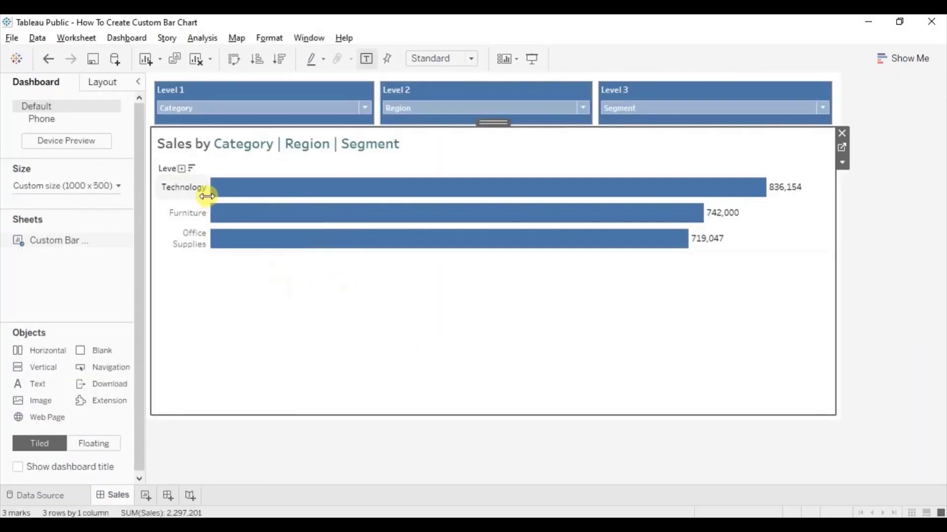
click(181, 168)
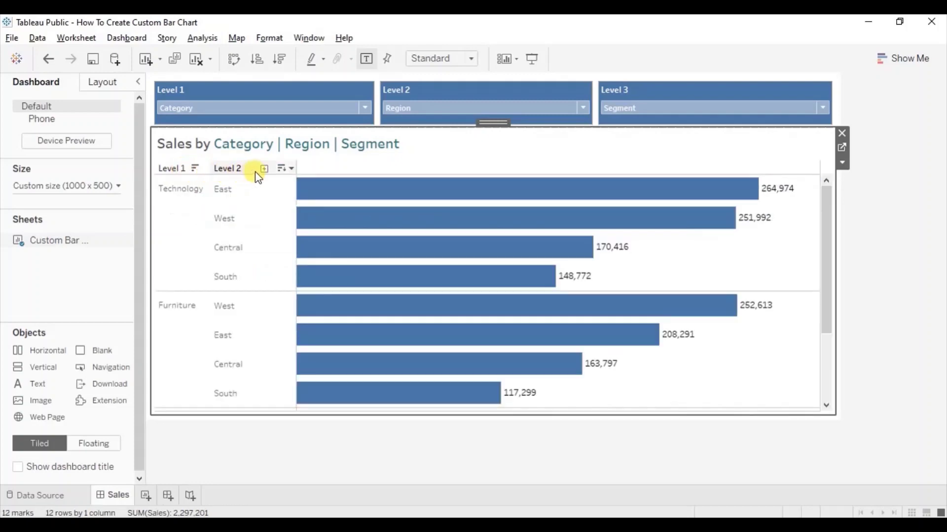
click(264, 169)
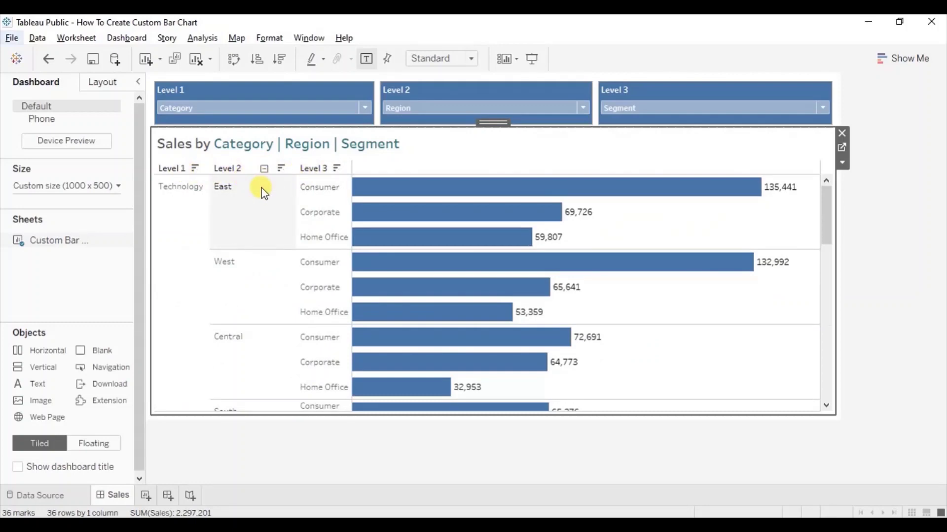
key(alt+Tab)
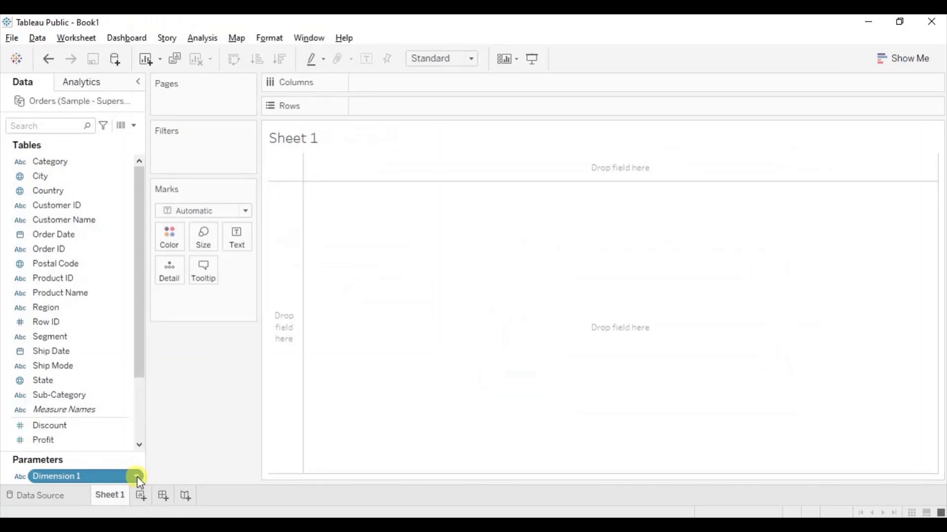
Step: Duplicate the Dimension 1 parameter
click(137, 477)
mouse_move(168, 389)
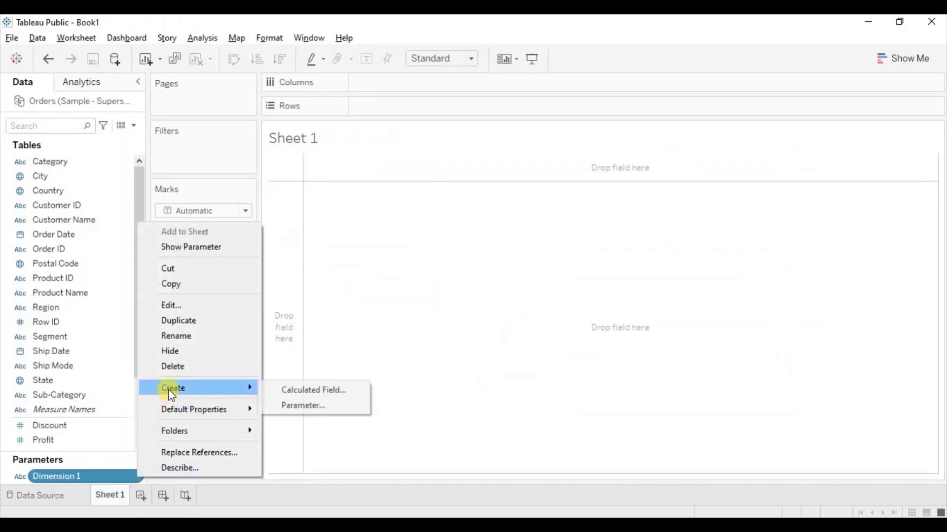
click(174, 321)
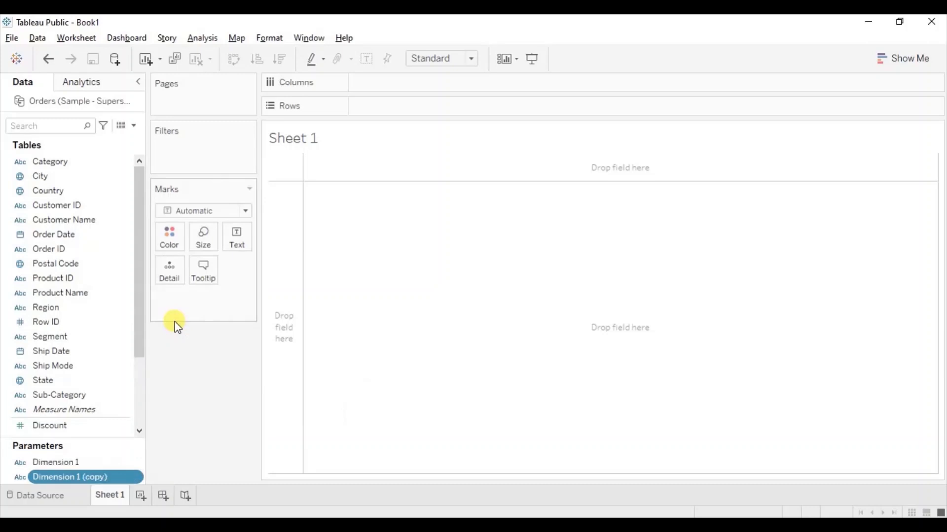
Step: Rename the duplicated Dimension 1 parameter as Dimension 2
click(136, 477)
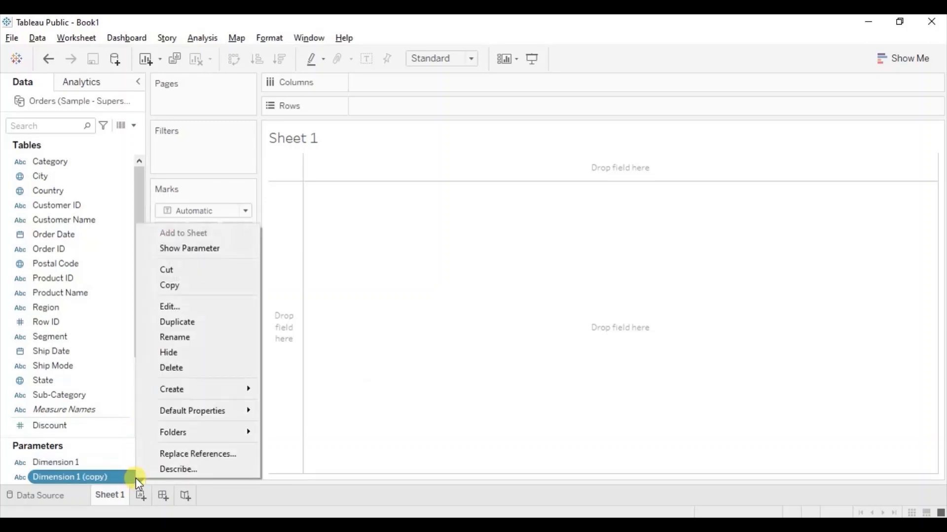
click(168, 338)
click(109, 478)
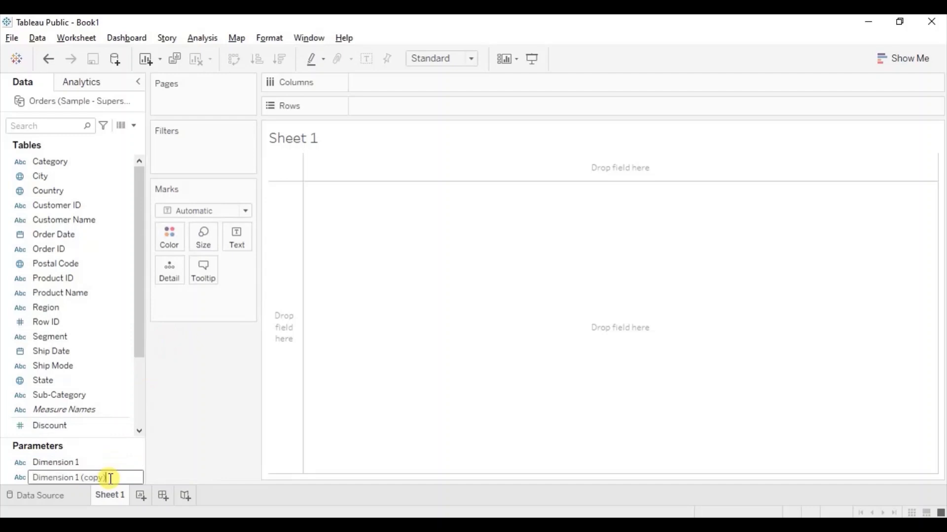
key(BackSpace)
key(BackSpace)
key(BackSpace)
key(BackSpace)
key(BackSpace)
key(BackSpace)
key(BackSpace)
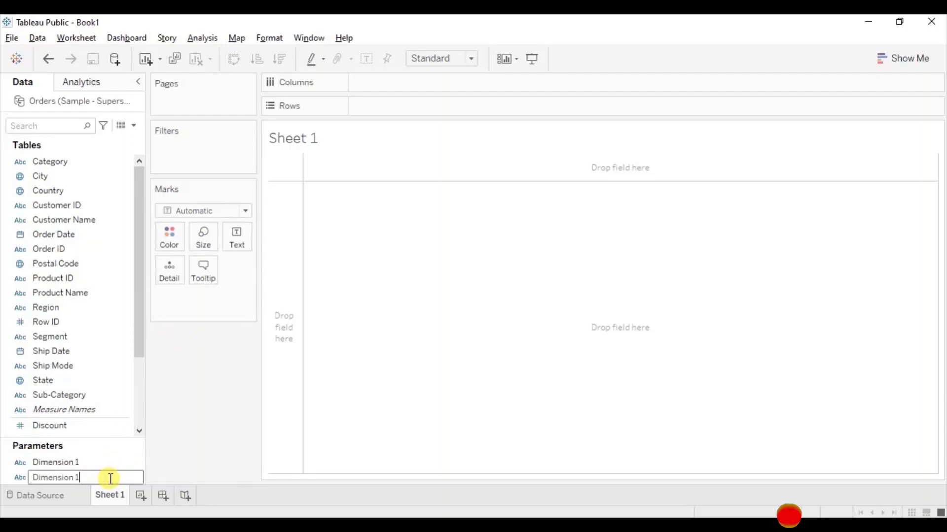
key(BackSpace)
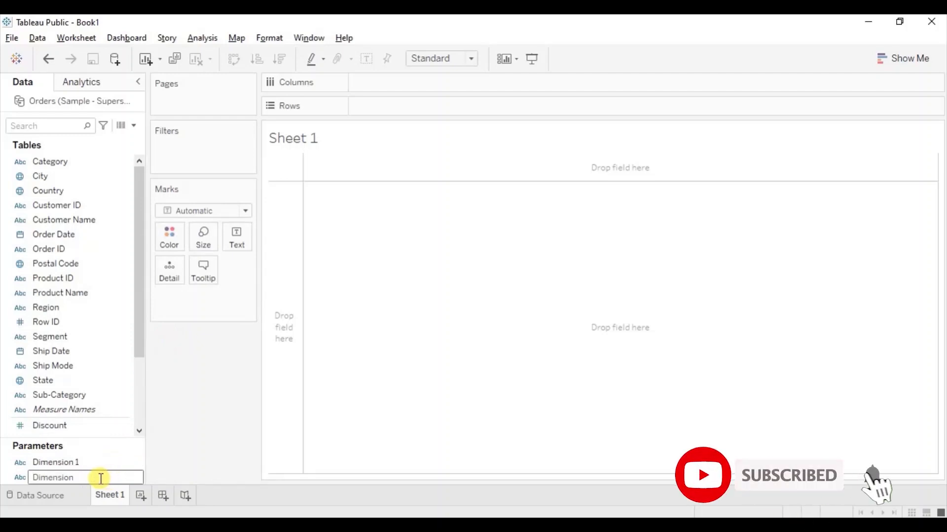
text(2)
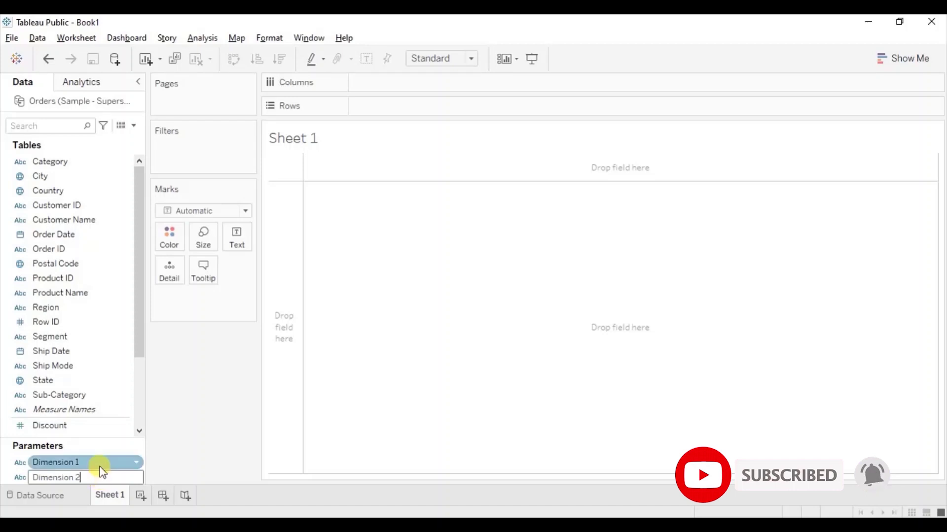
key(Return)
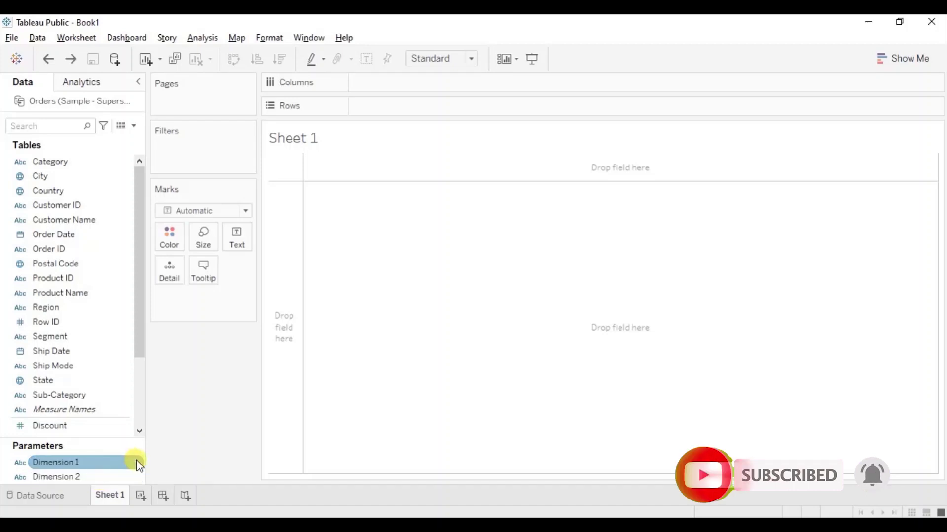
Step: Duplicate the Dimension 1 parameter again and name the copy Dimension 3
click(137, 465)
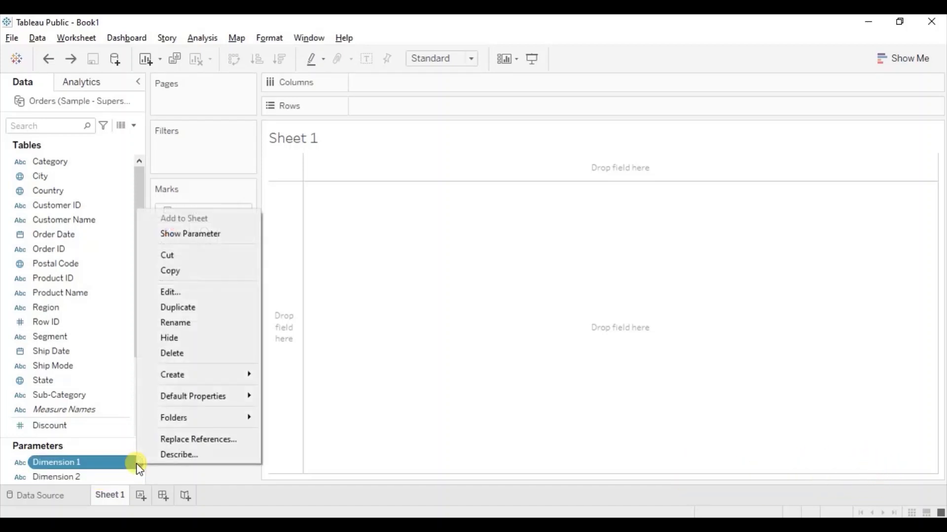
click(159, 307)
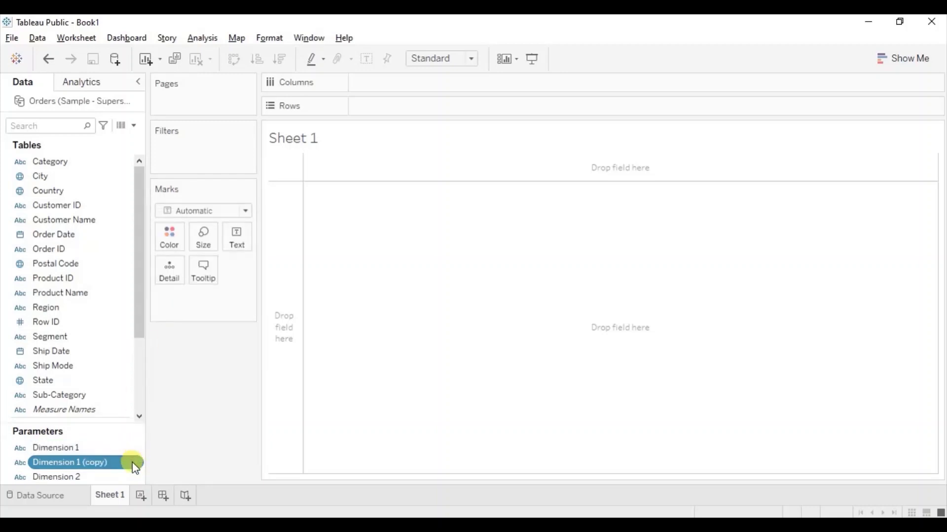
click(135, 464)
click(168, 321)
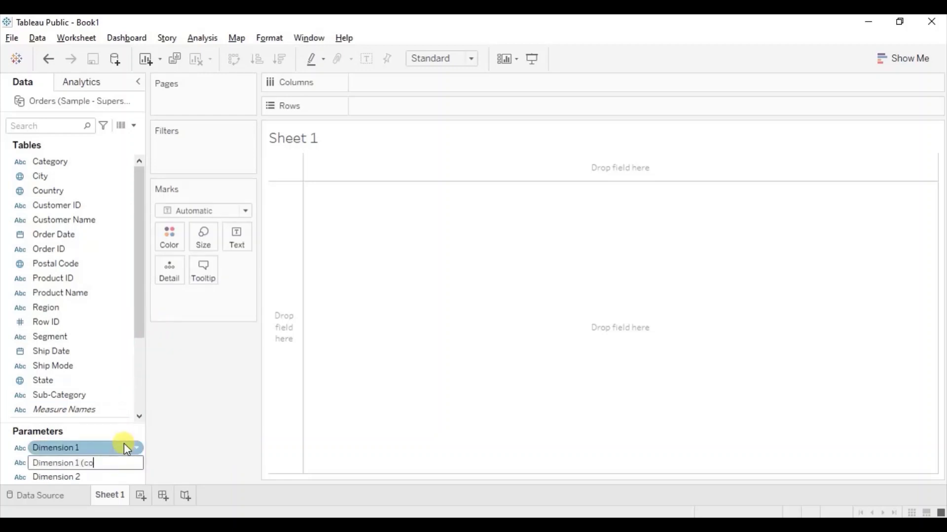
key(BackSpace)
key(BackSpace)
key(BackSpace)
key(BackSpace)
key(BackSpace)
key(BackSpace)
key(BackSpace)
key(BackSpace)
text(3)
key(Return)
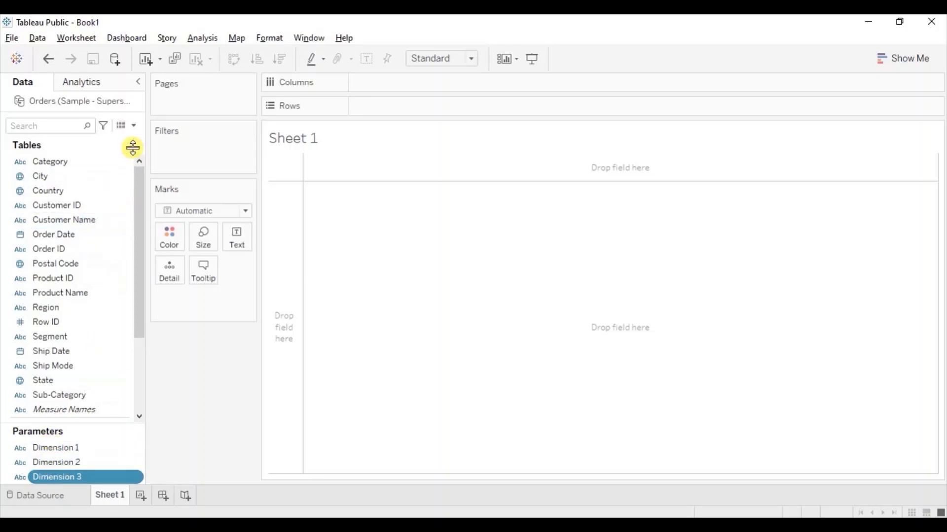
Step: Create a calculated field named Level 1 and begin its formula with case [Dimension 1]
click(134, 127)
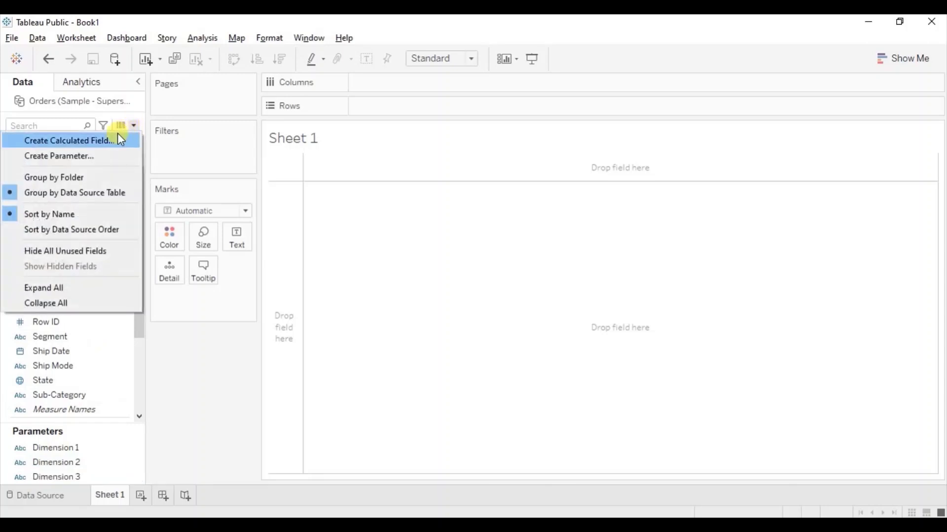
click(87, 142)
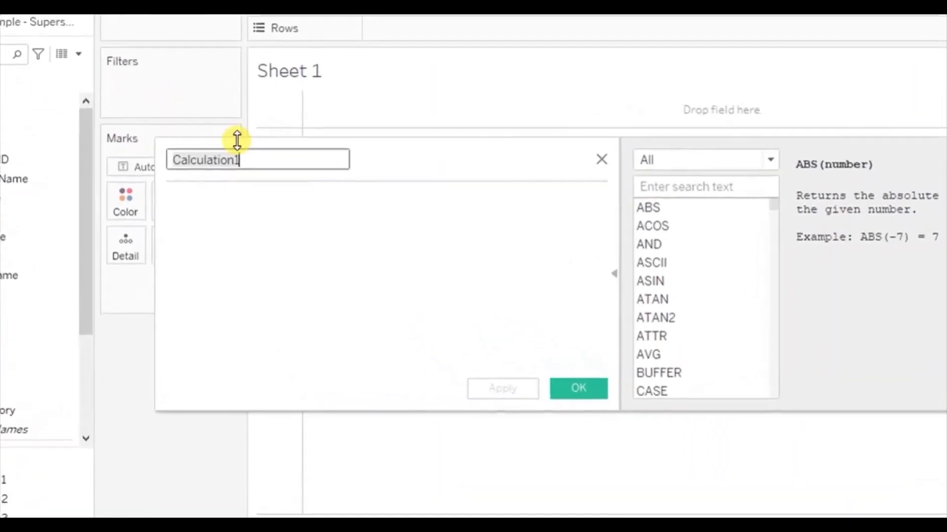
text(Level 1)
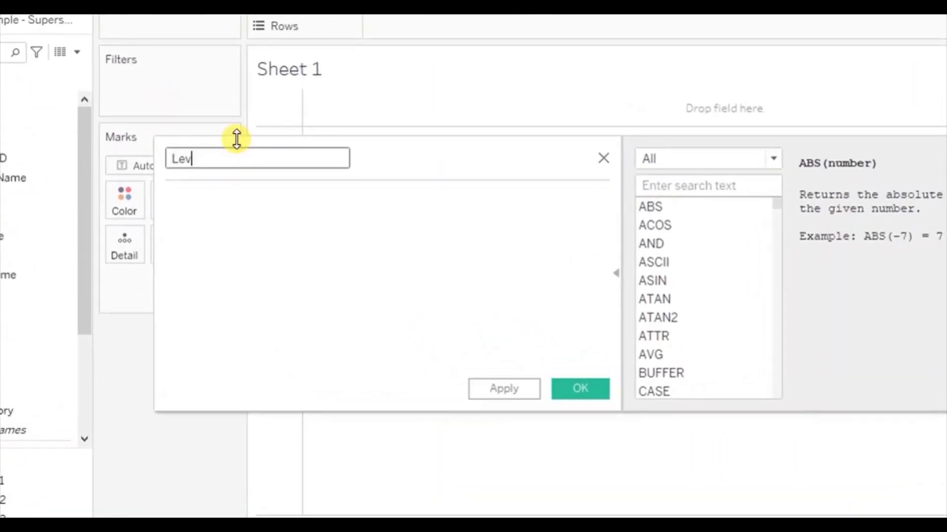
click(208, 193)
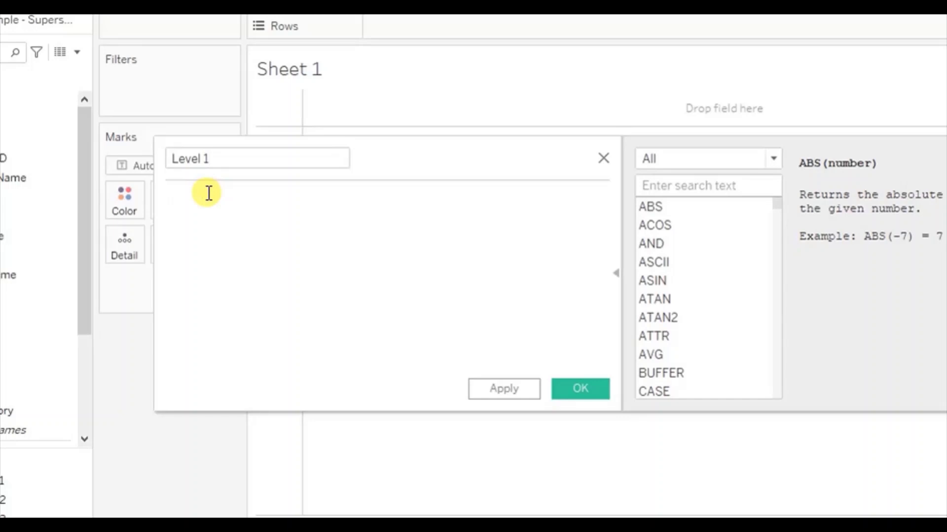
text(case d1,e)
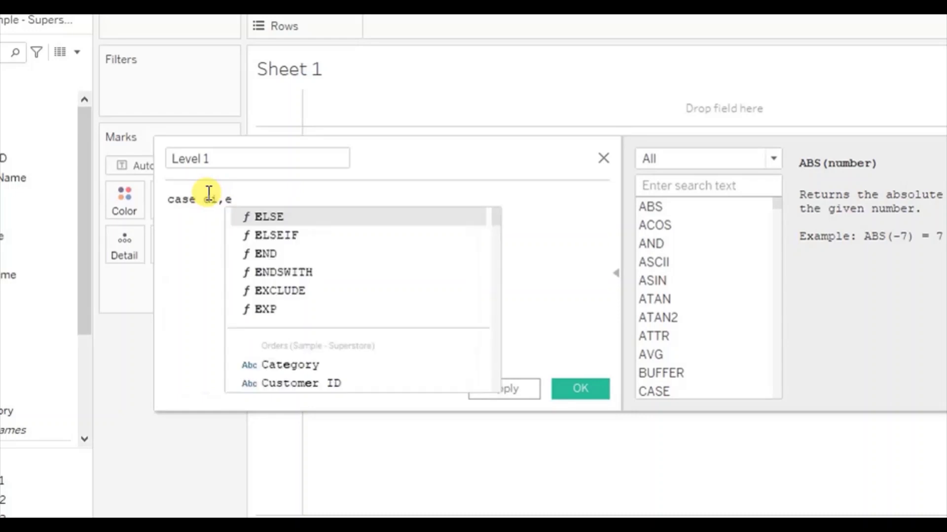
key(BackSpace)
key(BackSpace)
key(BackSpace)
key(BackSpace)
text(dime)
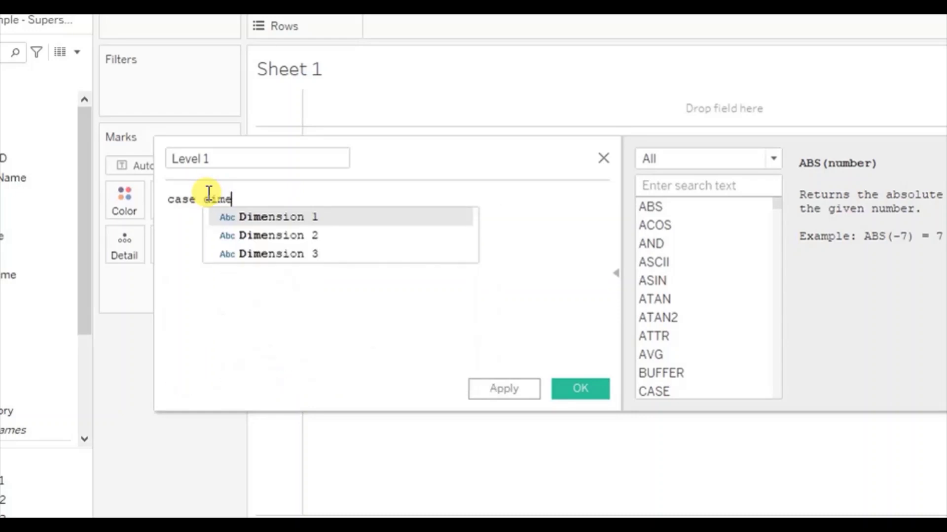
key(Return)
Step: Add the line when 'Category' then [Category] to the Level 1 formula
key(Return)
text(w)
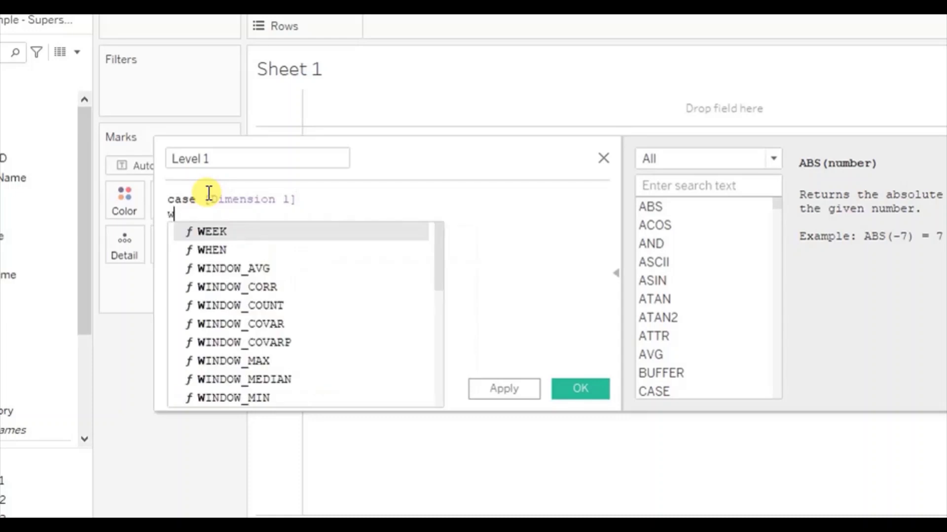
text(hen ')
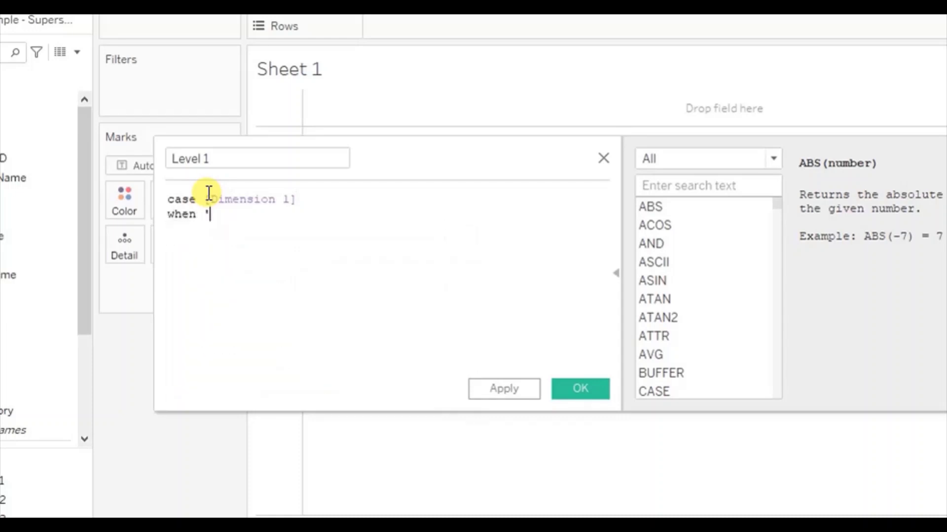
text(Category' then )
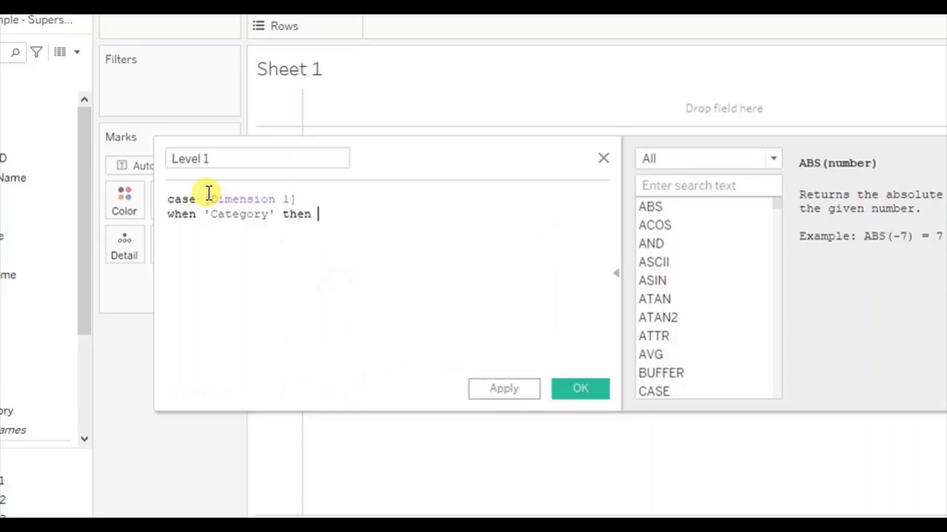
text(cate)
key(Return)
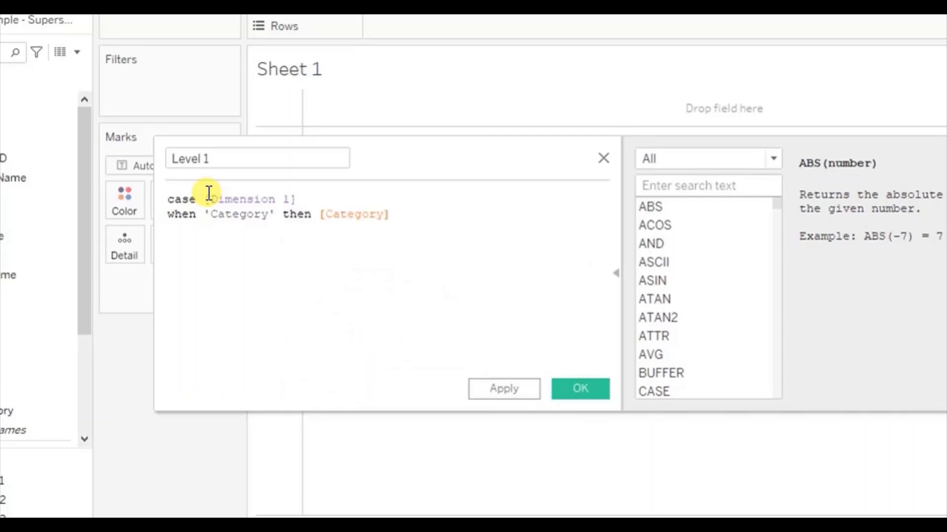
Step: Add the line when 'Region' then [Region] to the Level 1 formula
key(Return)
text(when 'Region')
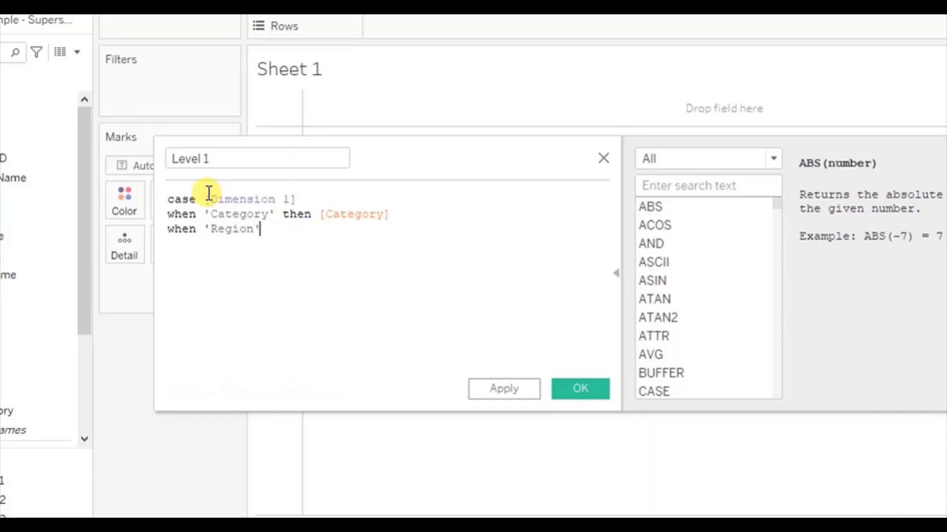
text( then 'reg)
key(BackSpace)
key(BackSpace)
key(BackSpace)
key(BackSpace)
text(reg)
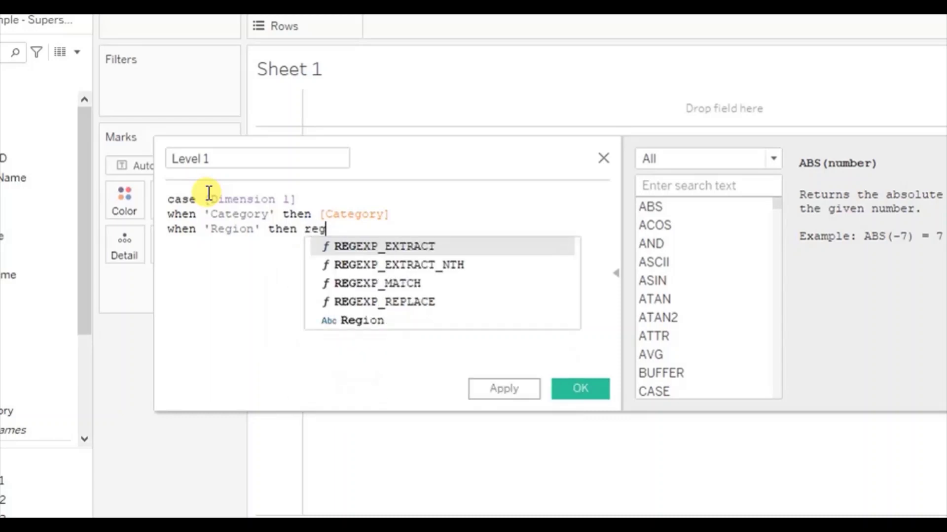
key(Down)
key(Down)
key(Down)
key(Down)
key(Return)
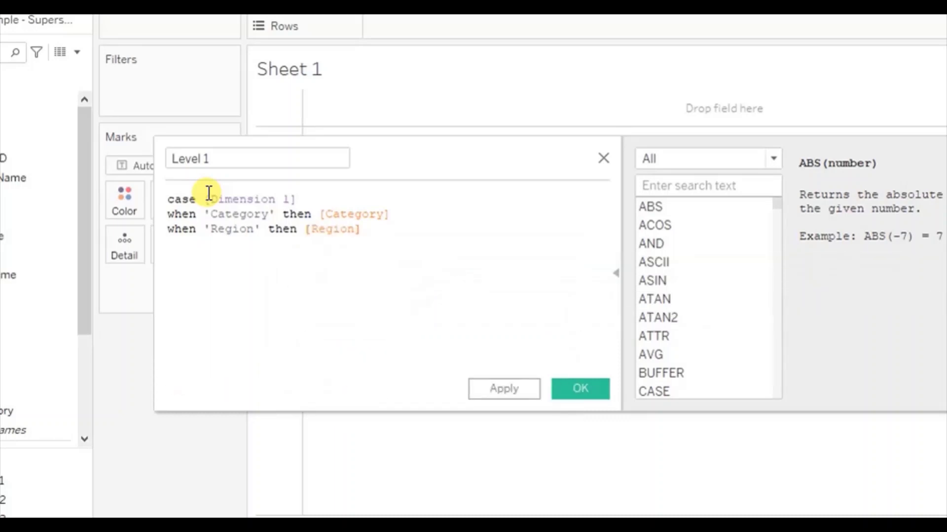
Step: Add the line when 'Segment' then [Segment] to the Level 1 formula
key(Return)
text(whe)
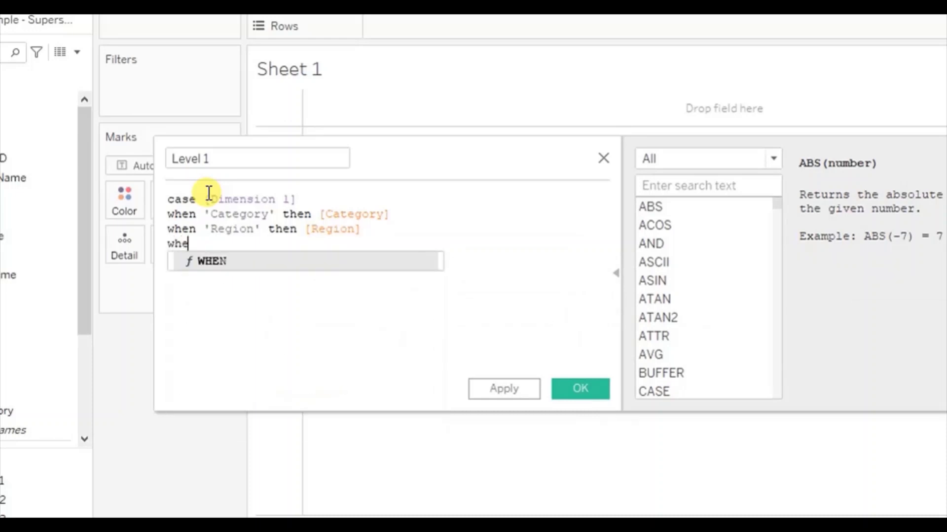
text(n ')
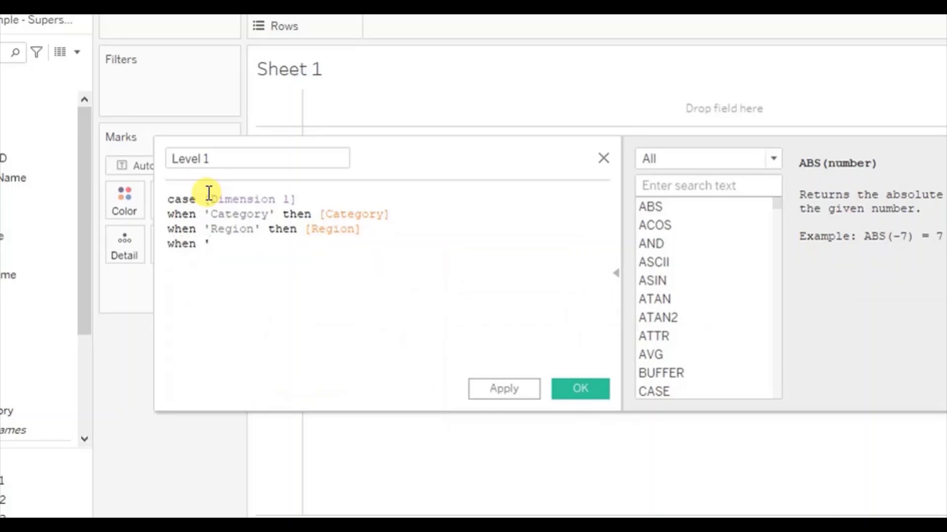
text(Segment' the)
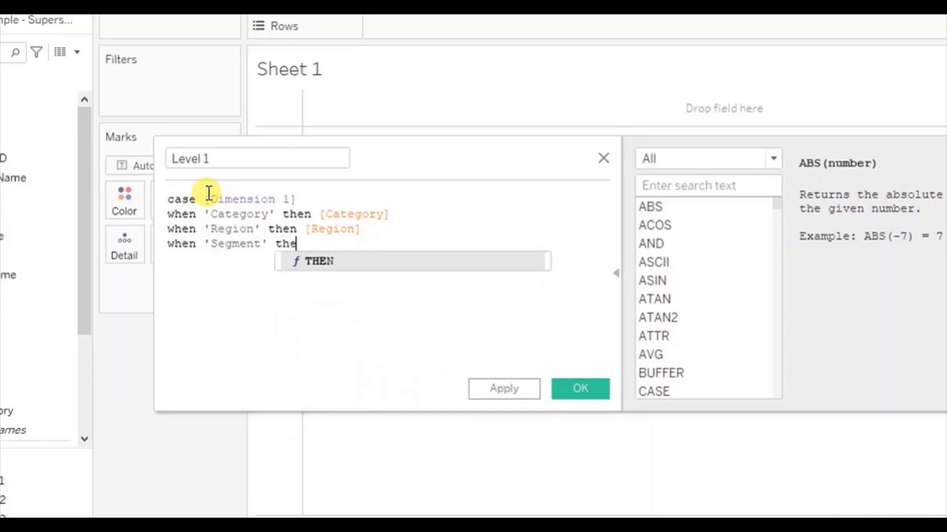
text(n segm)
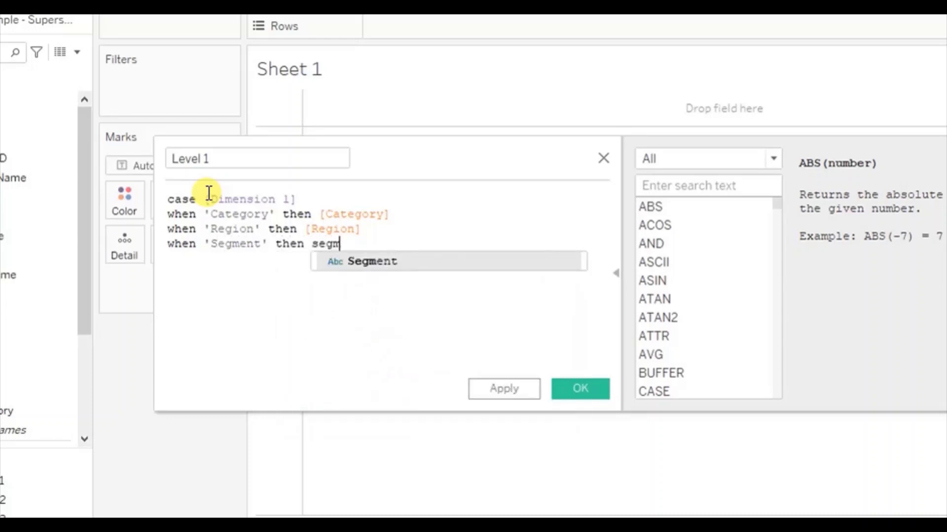
key(Return)
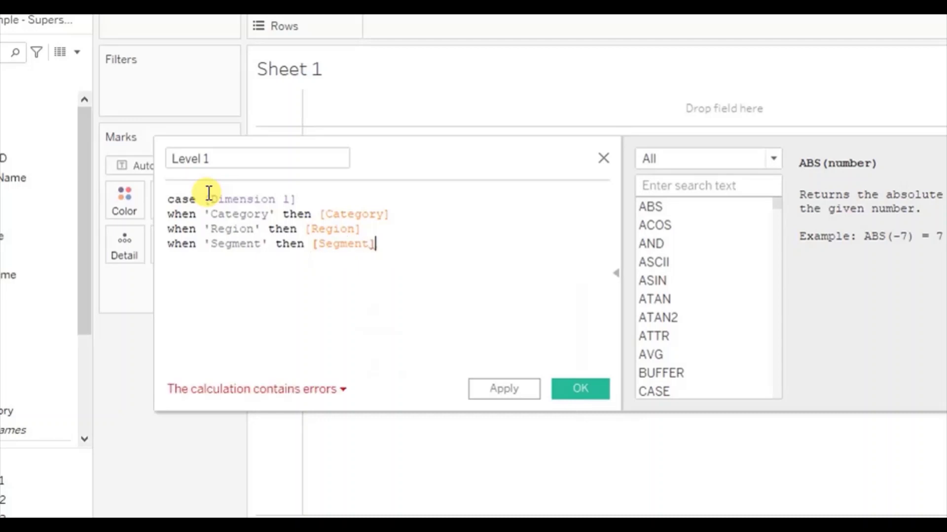
Step: Add the line when 'Sub-Category' then [Sub-Category] to the Level 1 formula and close the case statement with end
key(Return)
text(whe)
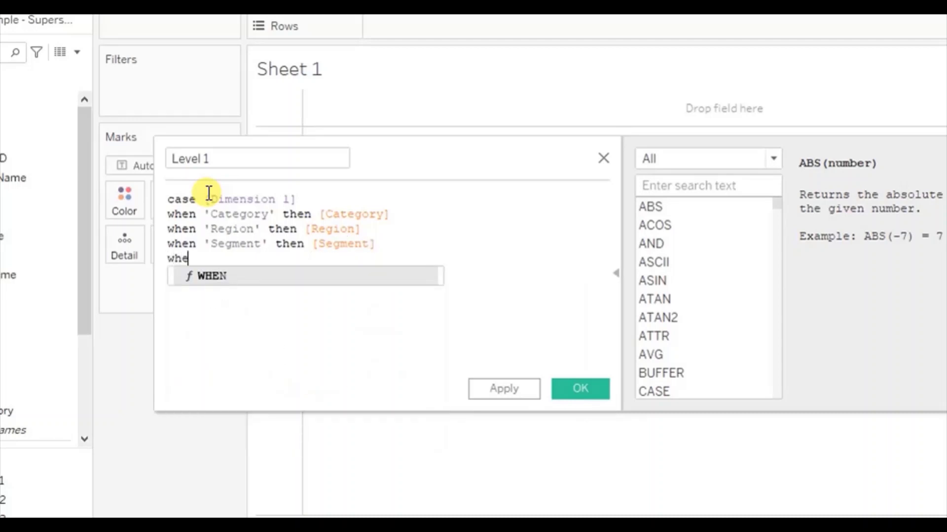
text(n)
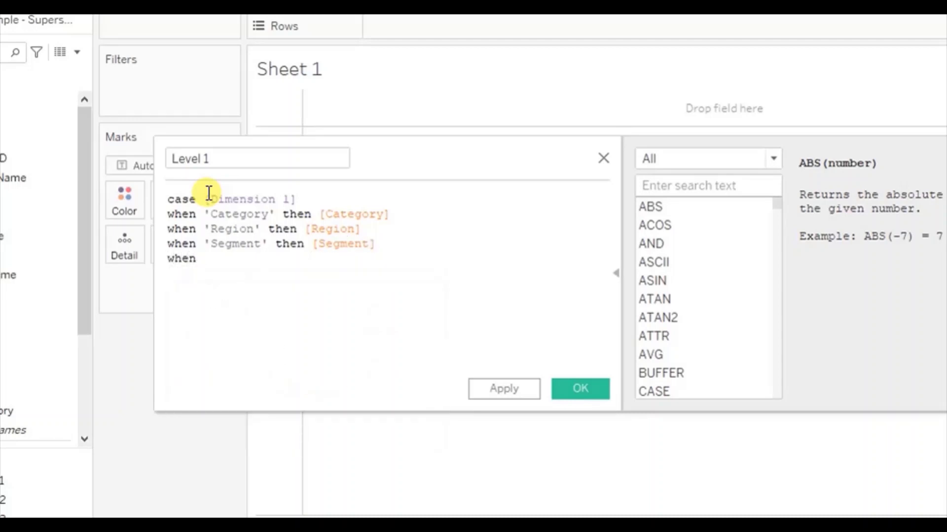
text( 'Sub-Category)
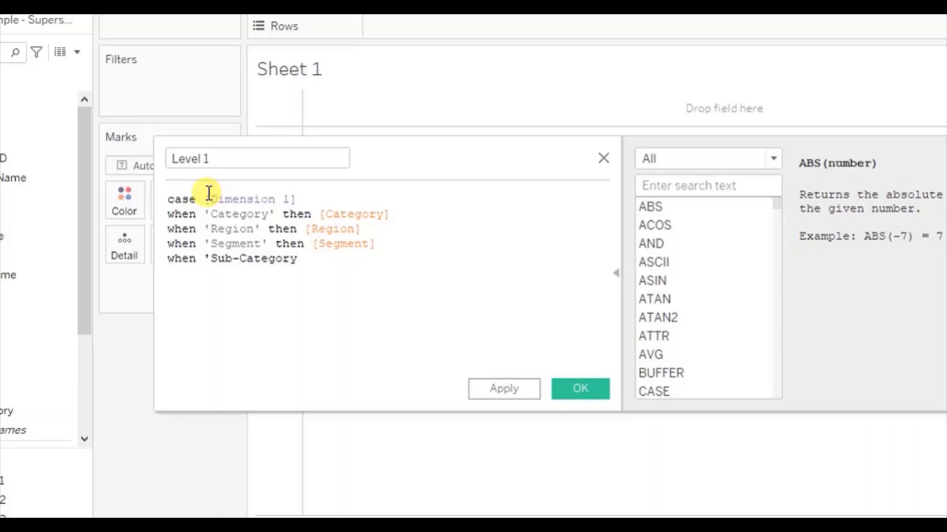
text(' then )
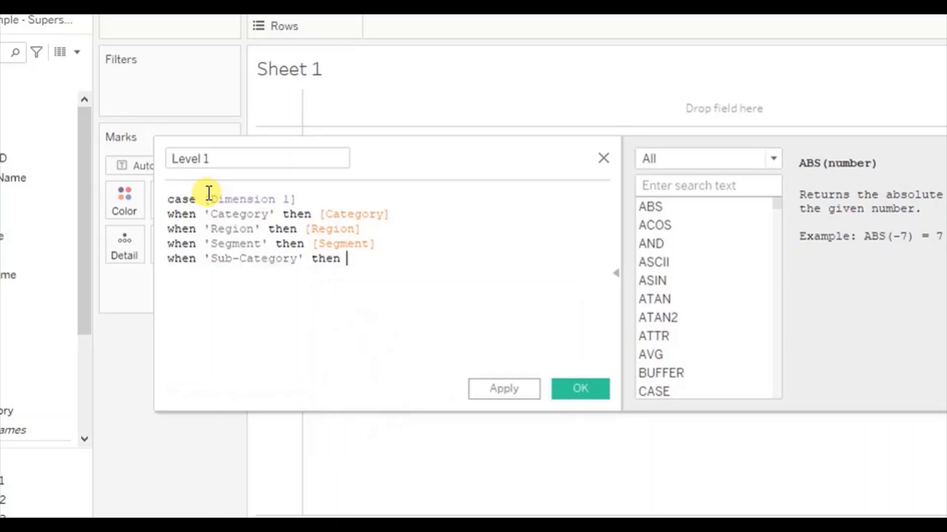
text('sub)
key(BackSpace)
key(BackSpace)
key(BackSpace)
key(BackSpace)
text(sub)
key(Return)
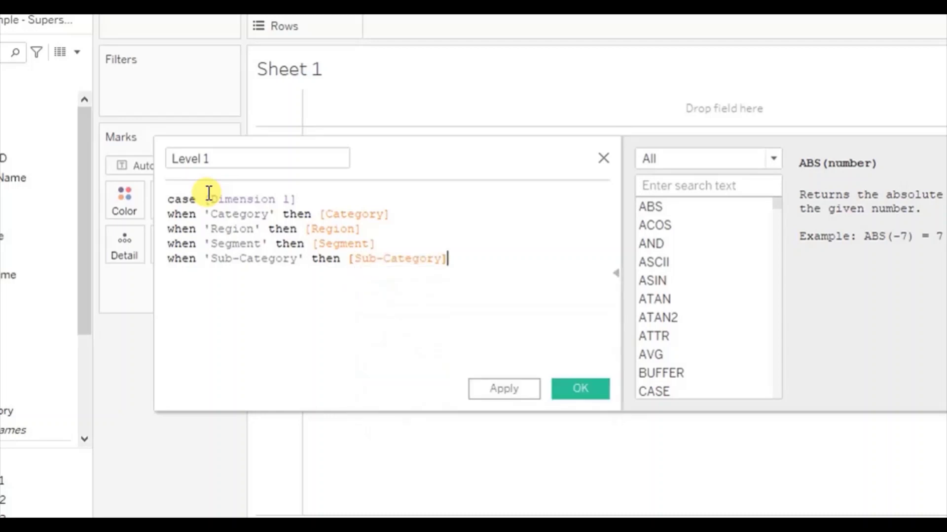
key(Return)
text(end)
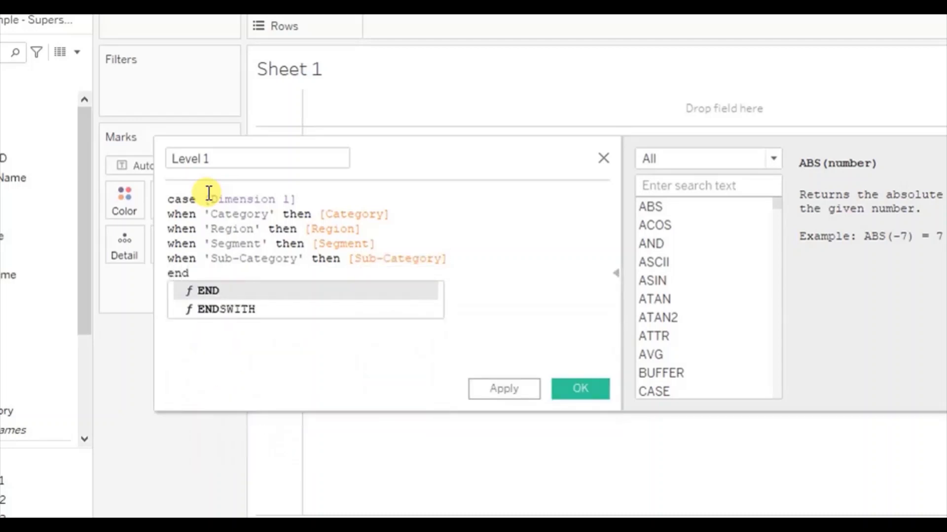
drag(211, 214, 268, 214)
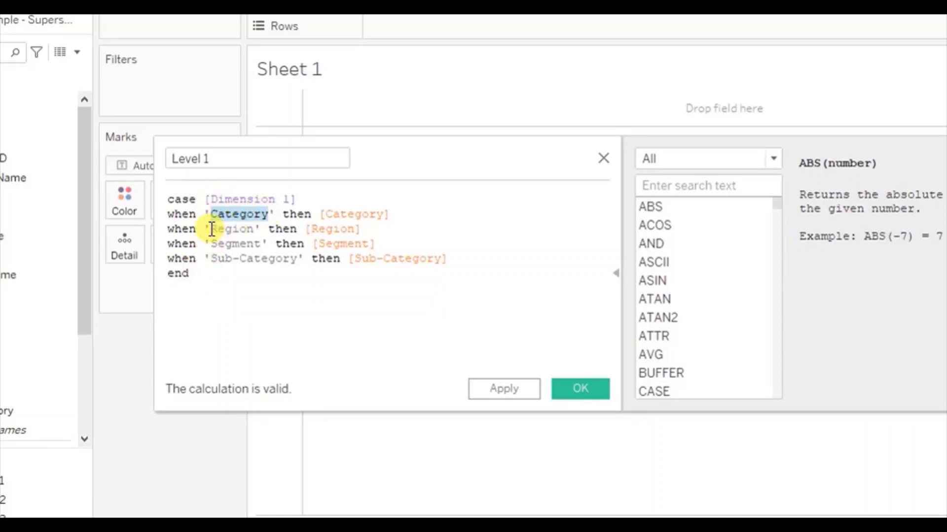
Step: Accept the completed Level 1 calculation and duplicate the Level 1 field
drag(212, 229, 253, 229)
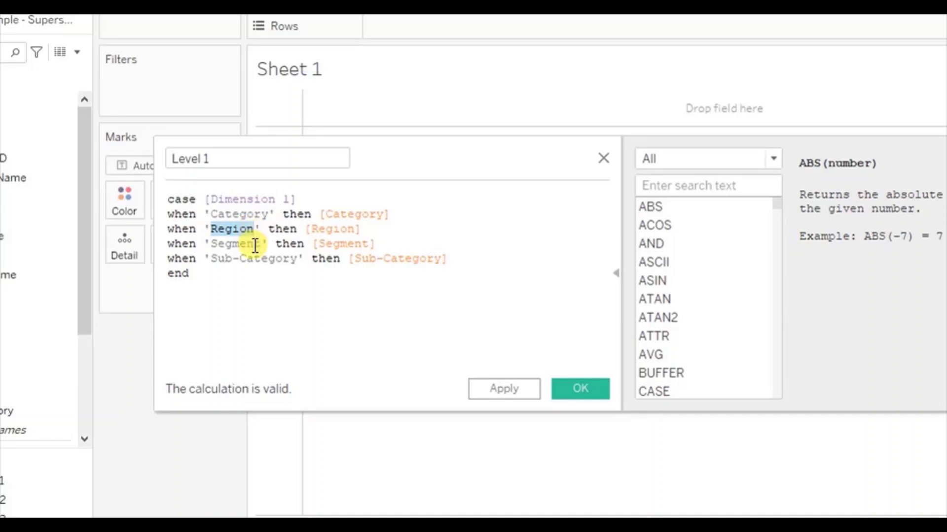
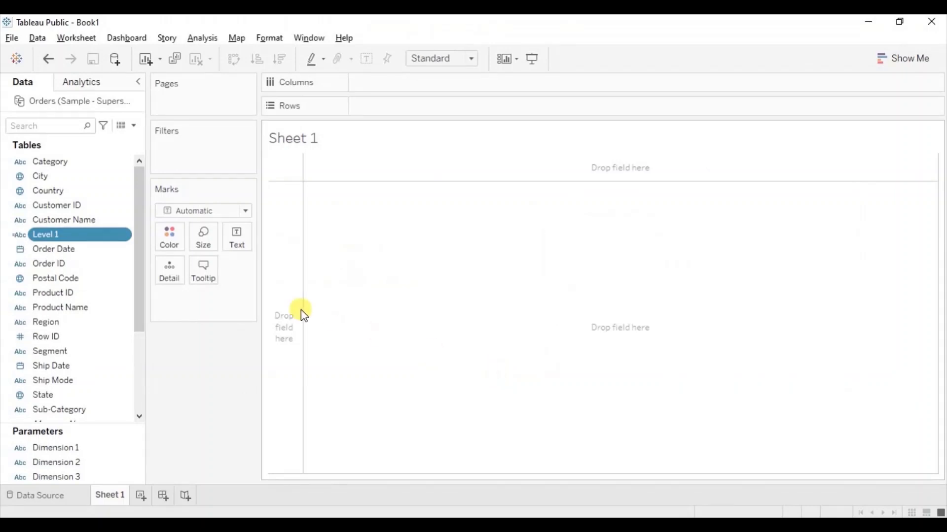
click(123, 234)
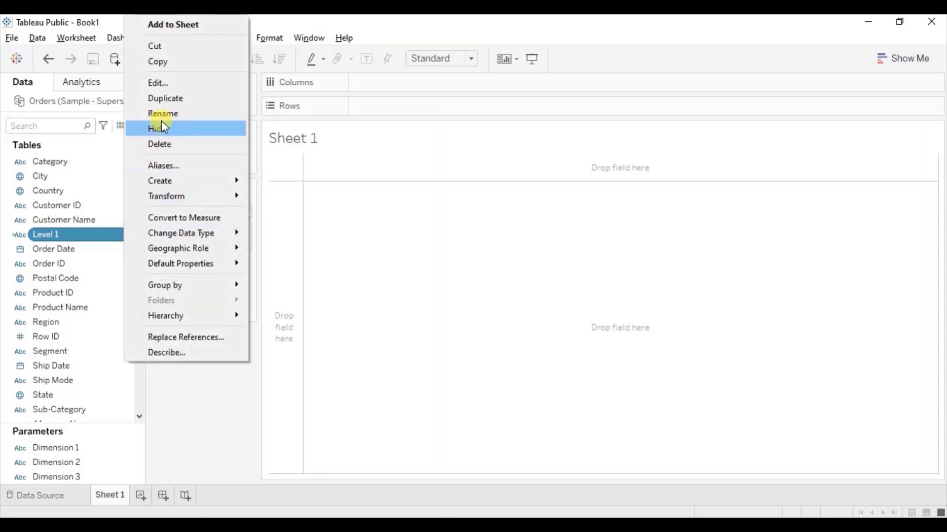
click(166, 103)
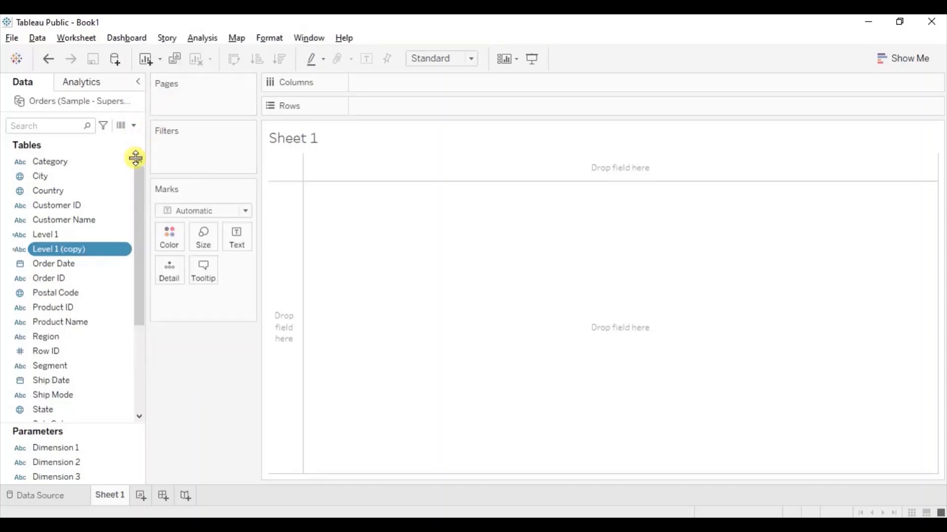
Step: Open the Level 1 copy for editing and rename the calculated field as Level 2
click(124, 250)
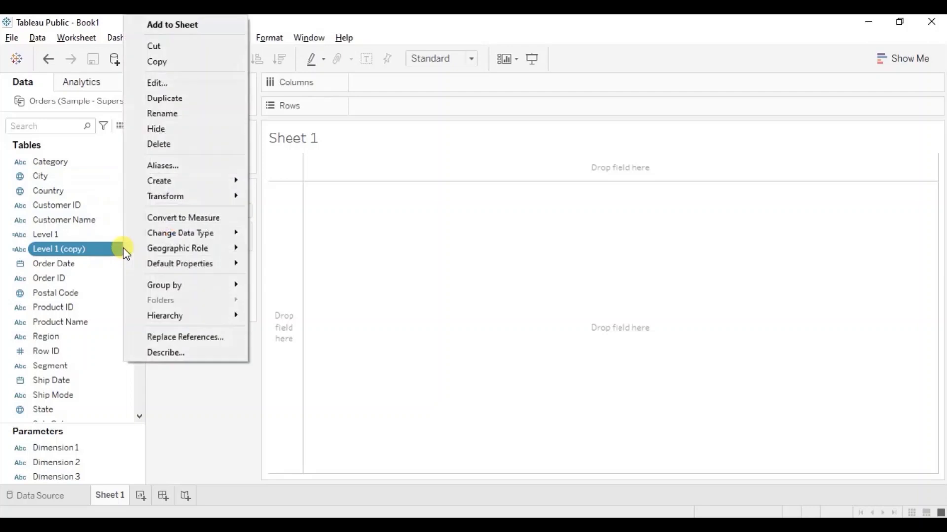
click(159, 83)
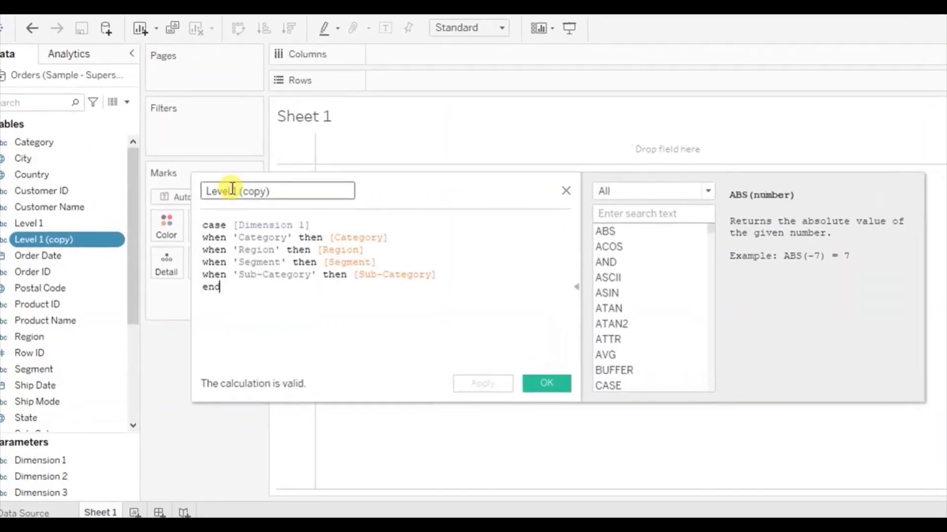
click(284, 190)
key(BackSpace)
key(BackSpace)
key(BackSpace)
key(BackSpace)
key(BackSpace)
key(BackSpace)
key(BackSpace)
key(BackSpace)
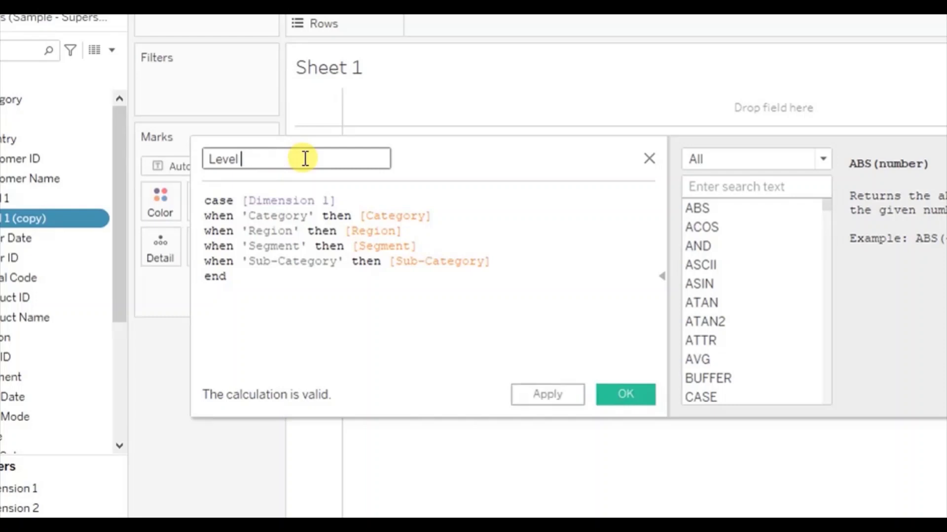
text(2)
Step: Make the Level 2 case statement use the [Dimension 2] parameter and save the calculation
double_click(281, 199)
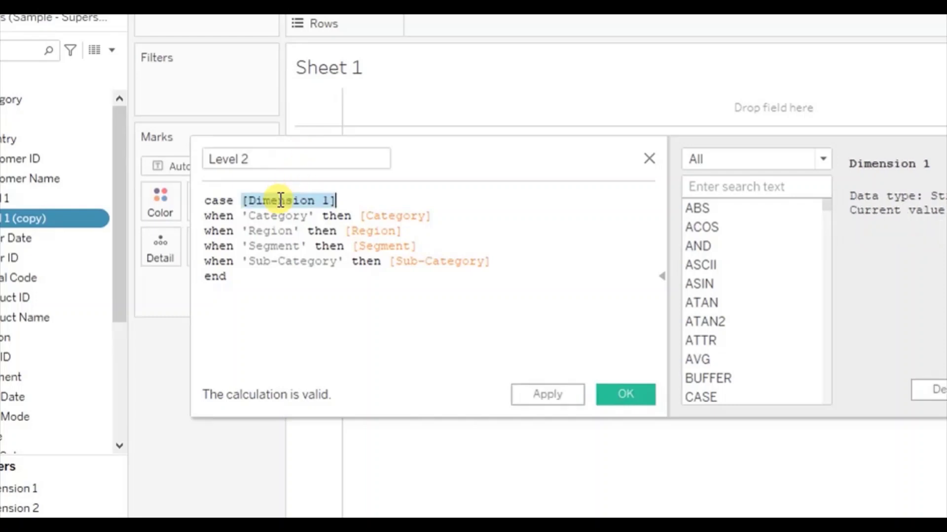
text(dim)
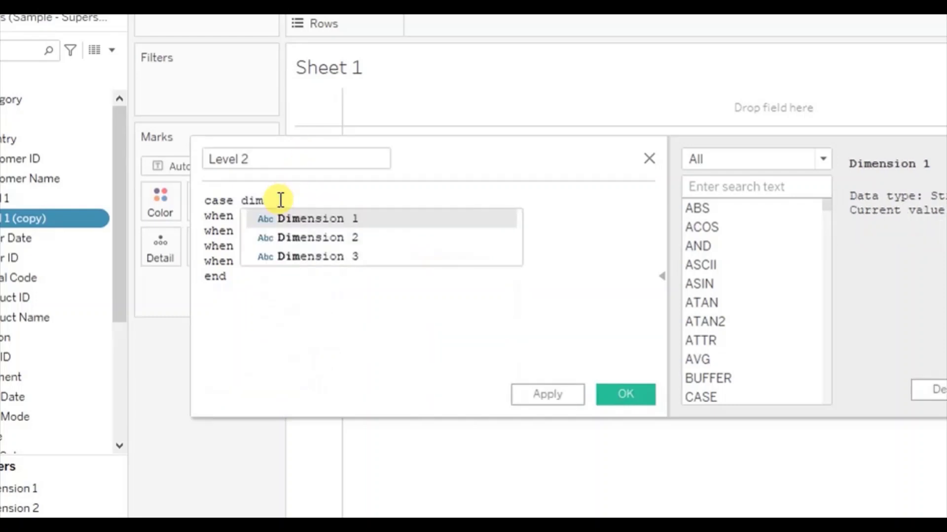
click(293, 238)
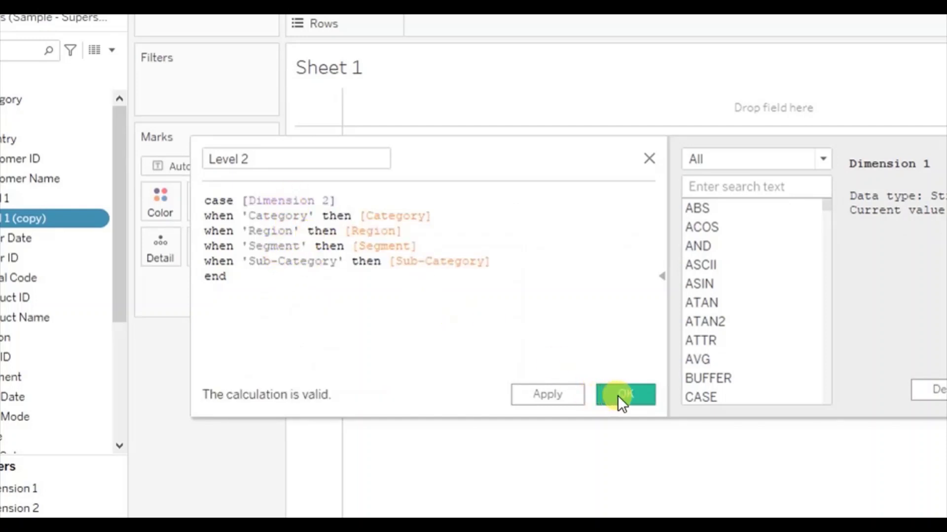
click(620, 395)
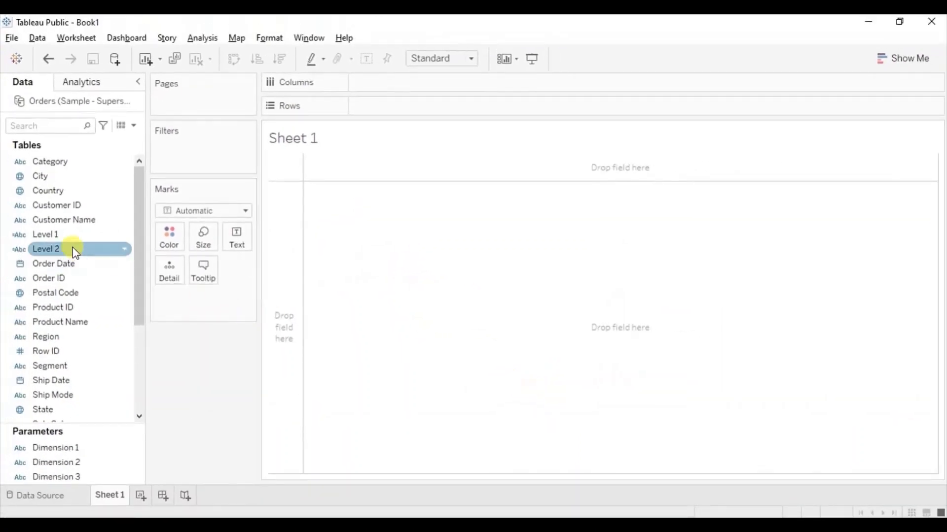
Step: Duplicate the Level 2 field, open the copy for editing and rename it as Level 3
right_click(123, 248)
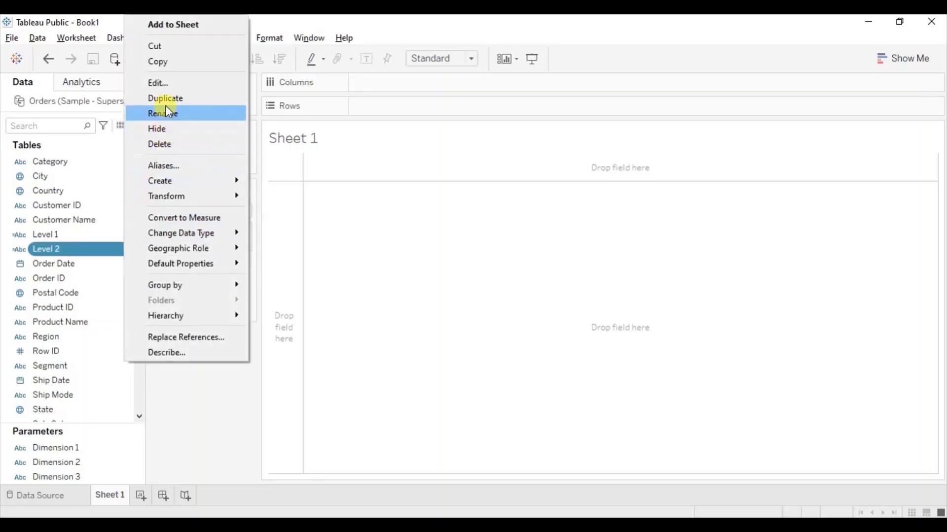
click(165, 99)
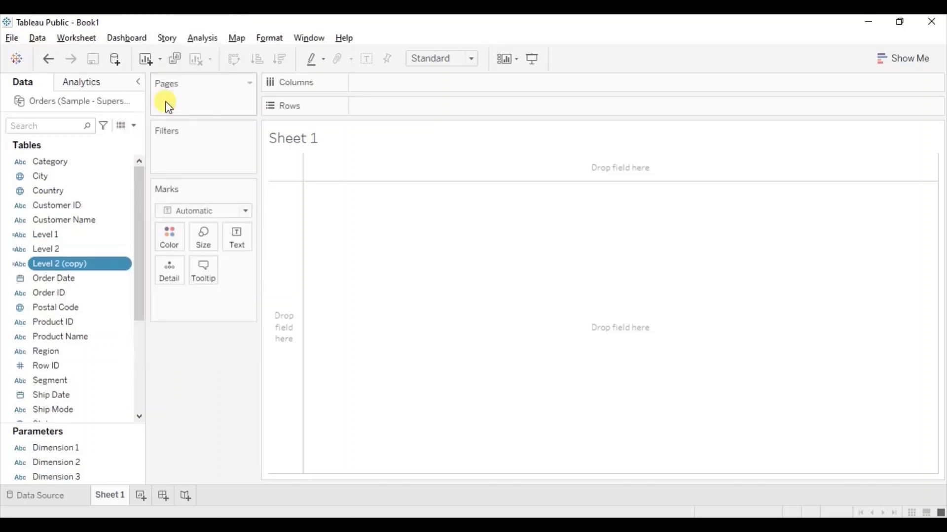
right_click(123, 263)
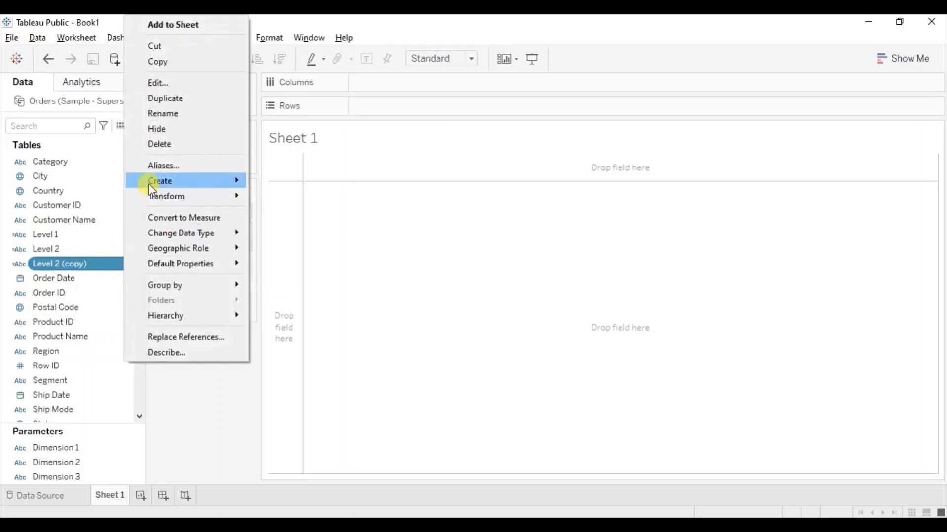
click(163, 85)
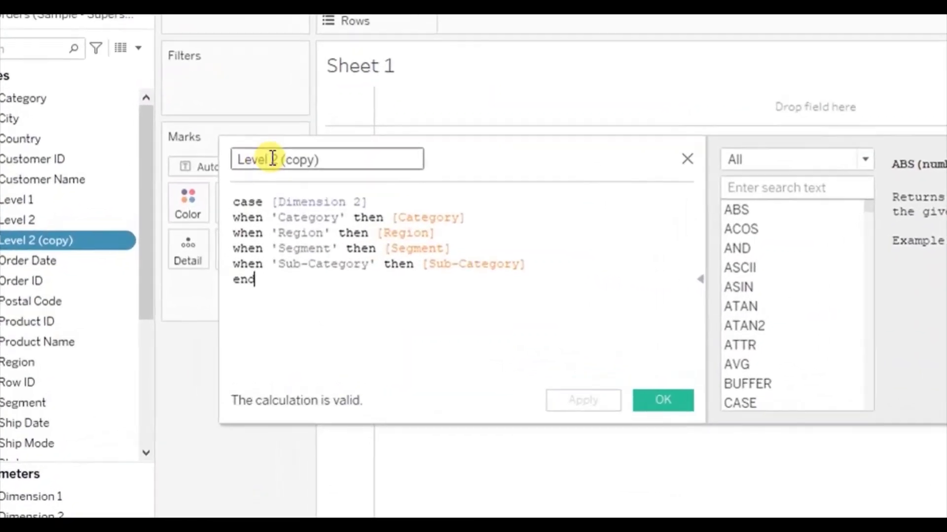
drag(272, 159, 332, 154)
text(3)
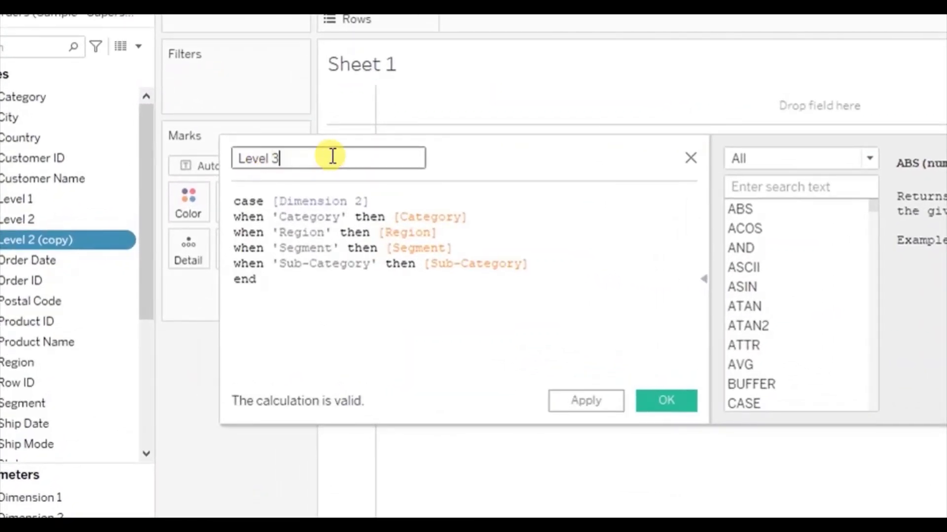
Step: Make the Level 3 case statement use the [Dimension 3] parameter and save the calculation
double_click(315, 201)
text(dim)
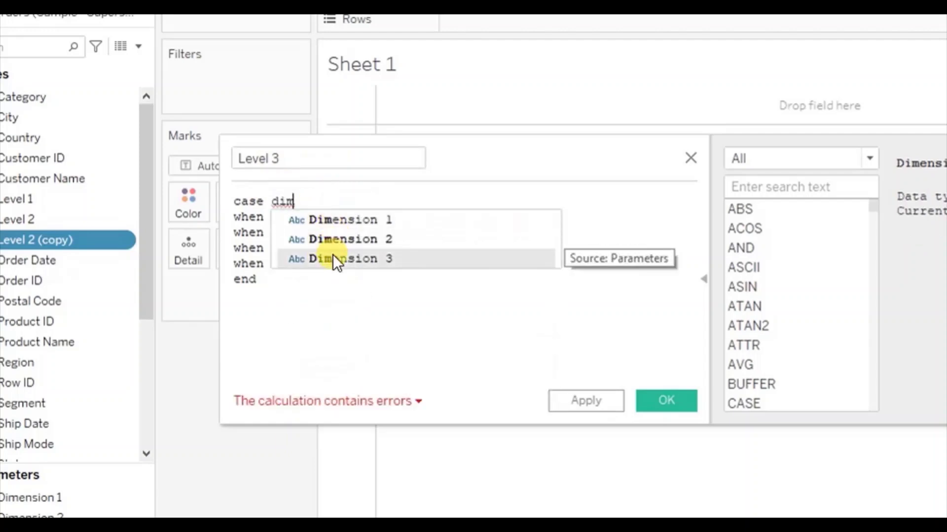
click(333, 254)
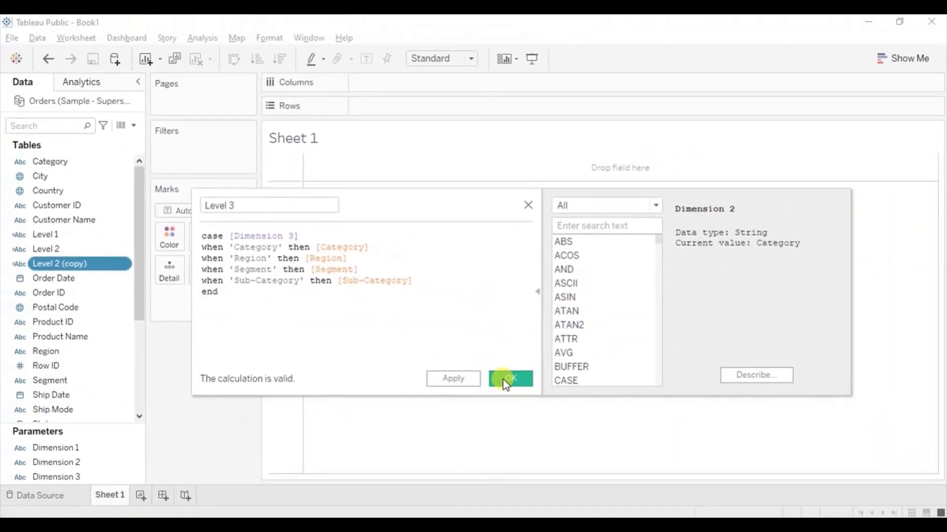
click(653, 400)
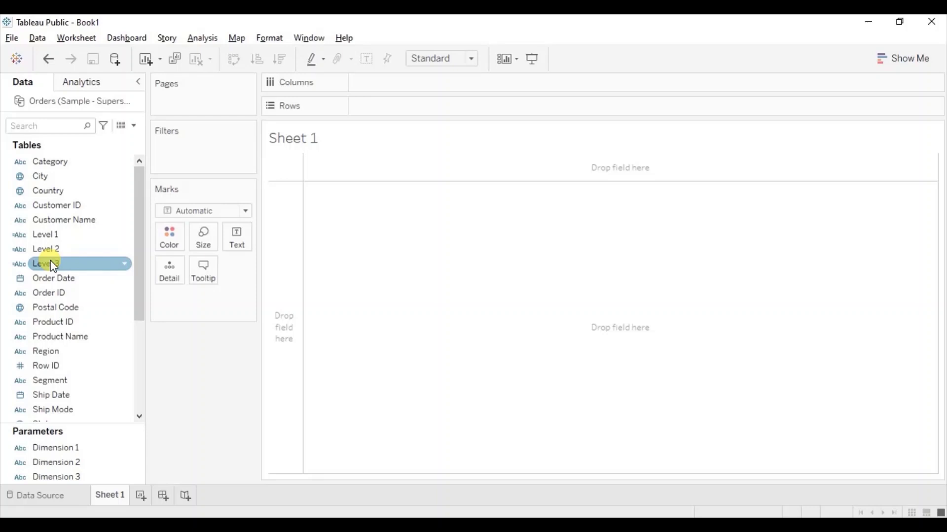
Step: Switch to the finished Custom Bar Chart workbook and try collapsing and expanding the Level 2 header on the Sales dashboard
key(alt+Tab)
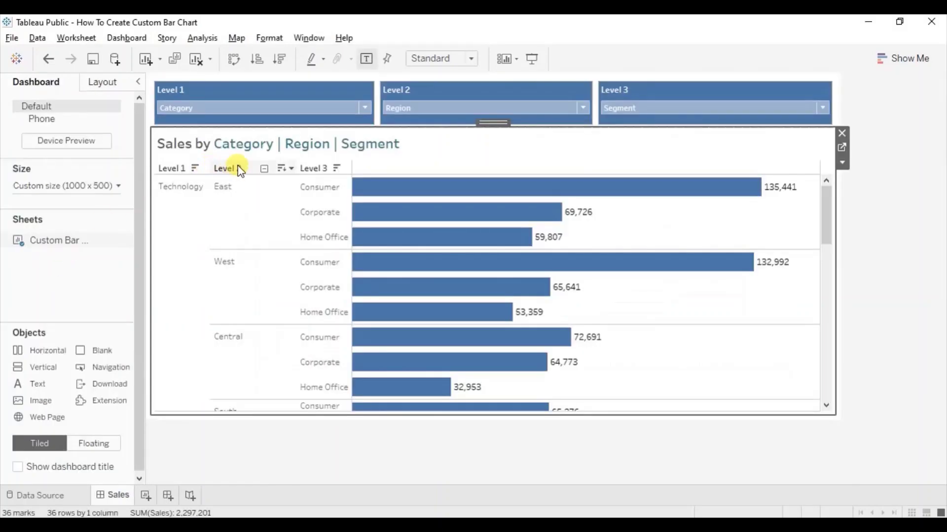
click(264, 169)
click(264, 169)
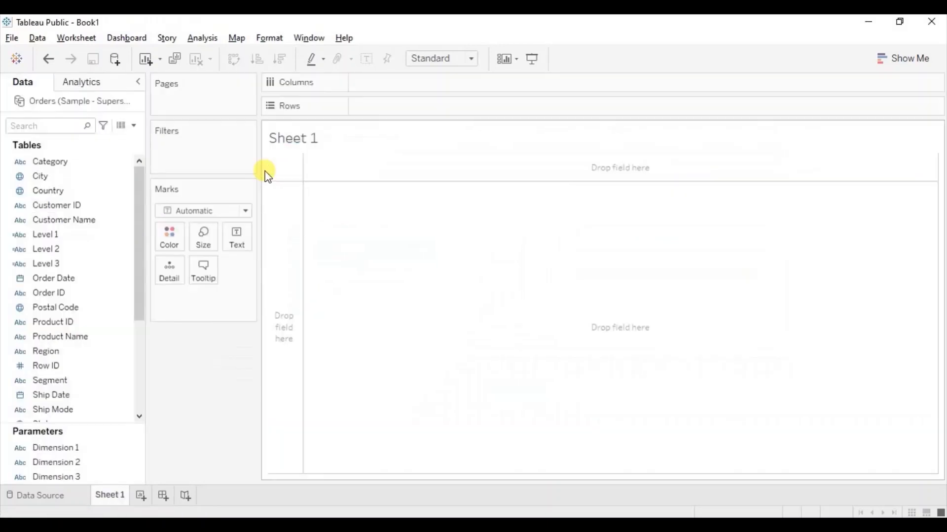
Step: In the Book1 workbook, create a hierarchy named Drill Down from the Level 1, Level 2 and Level 3 fields
click(60, 234)
ctrl+click(57, 249)
ctrl+click(56, 262)
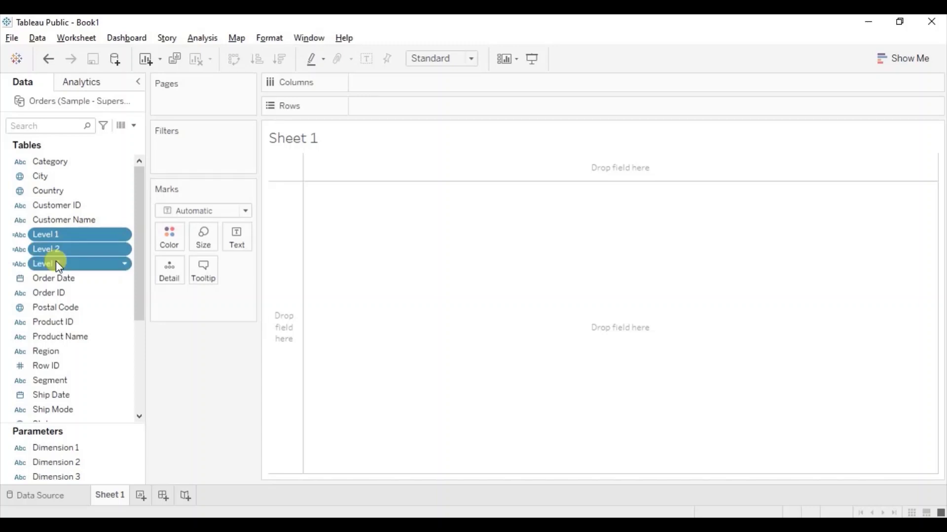
click(124, 264)
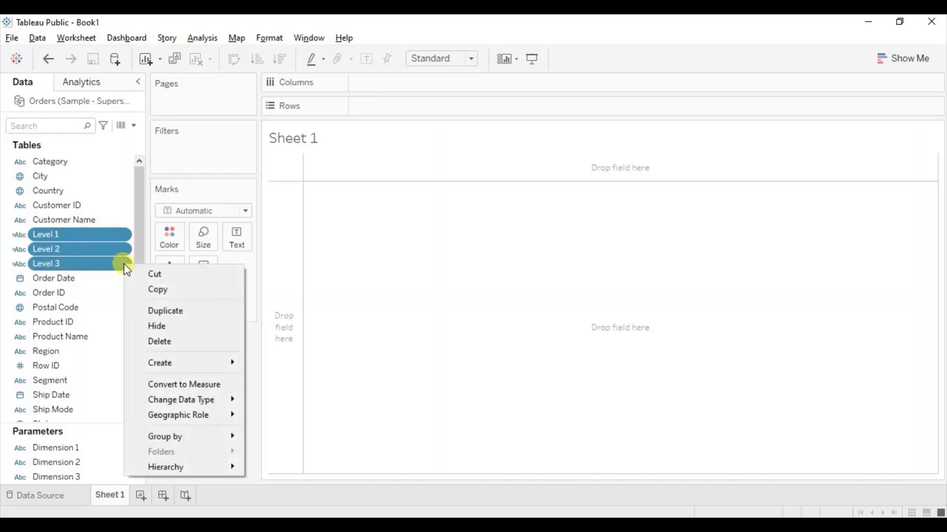
mouse_move(190, 465)
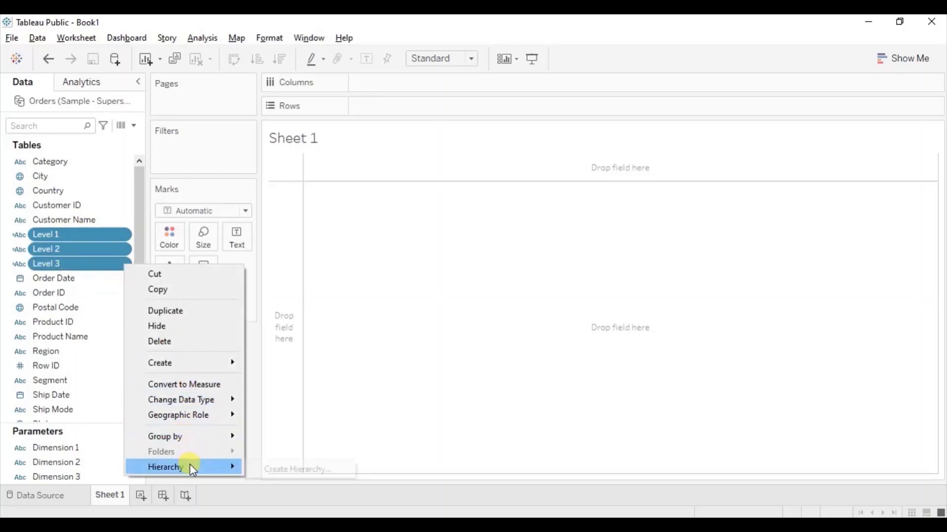
click(284, 469)
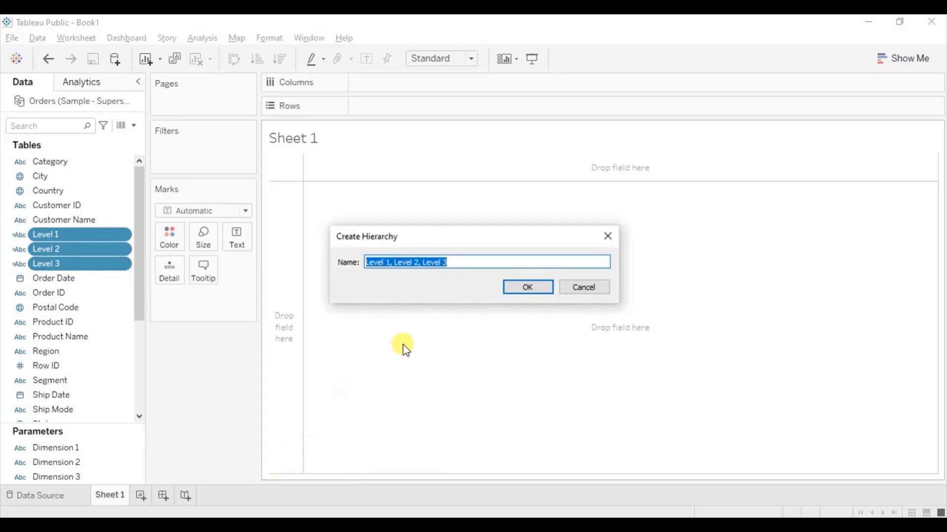
text(Drill Down)
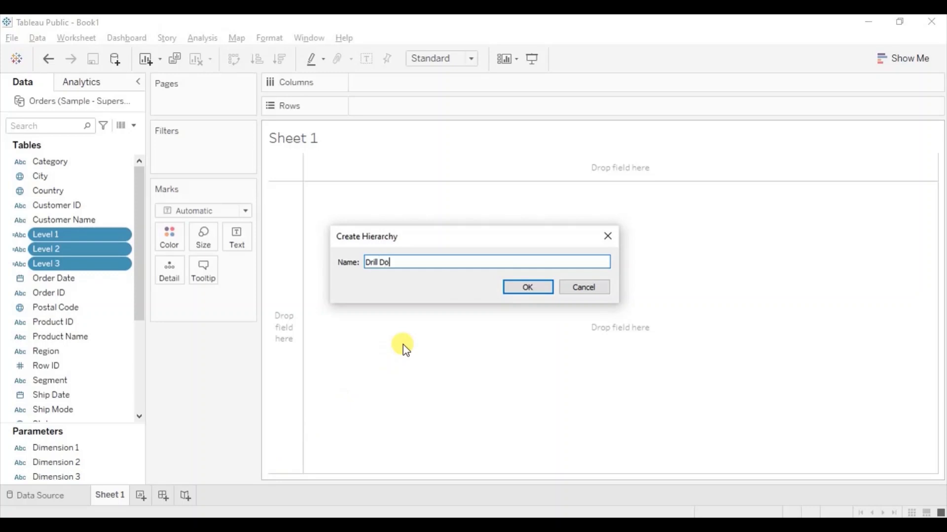
click(524, 289)
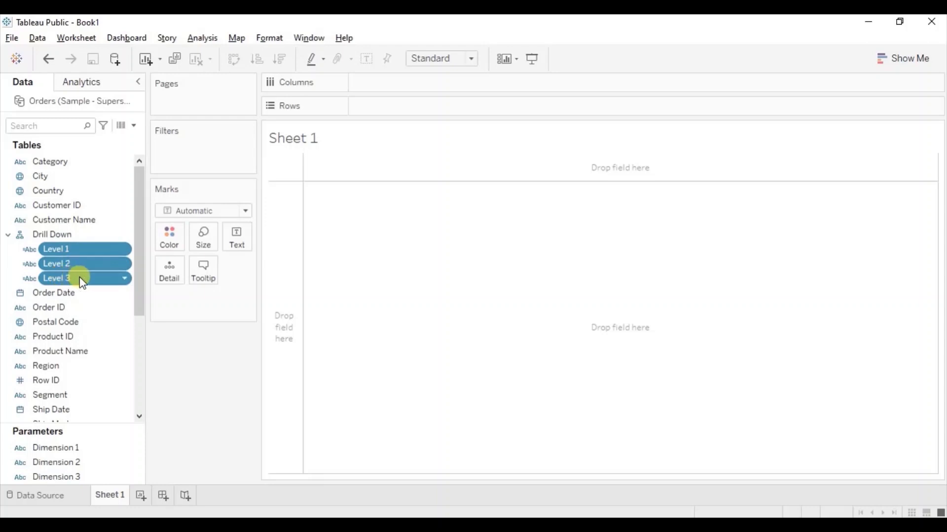
Step: Place Level 1 on Rows and Sales on Columns to build the sales bar chart
click(64, 251)
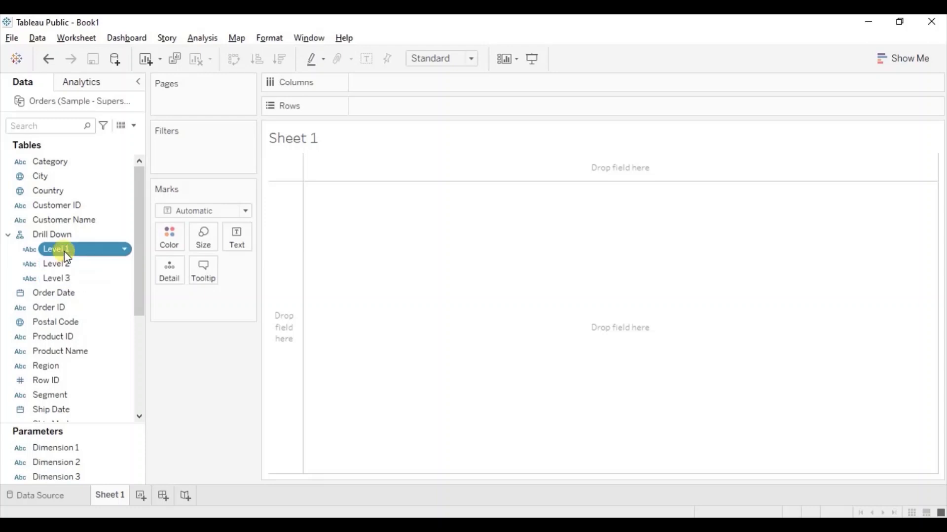
drag(64, 250, 394, 105)
drag(140, 194, 137, 318)
drag(74, 353, 380, 82)
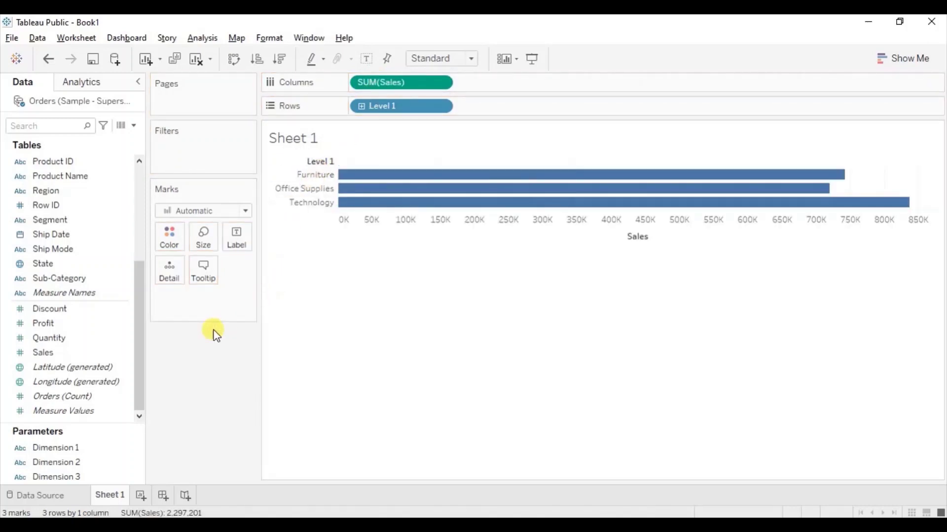
Step: Show the controls for the Dimension 1, 2 and 3 parameters and move Dimension 1 above the other two
click(71, 446)
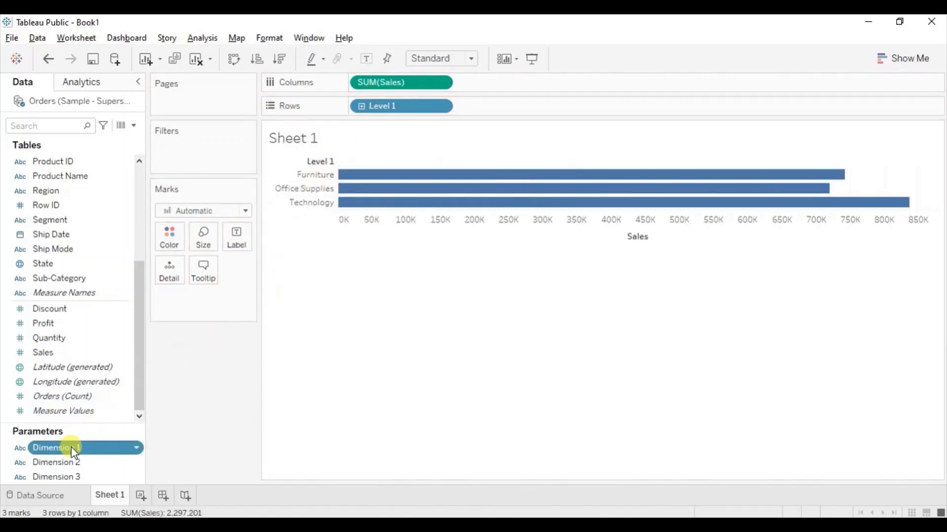
shift+click(69, 477)
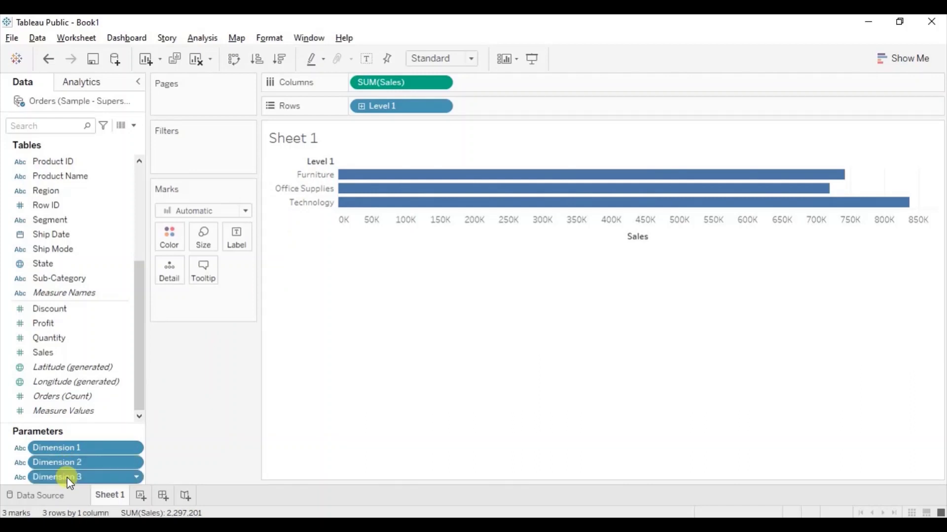
click(133, 477)
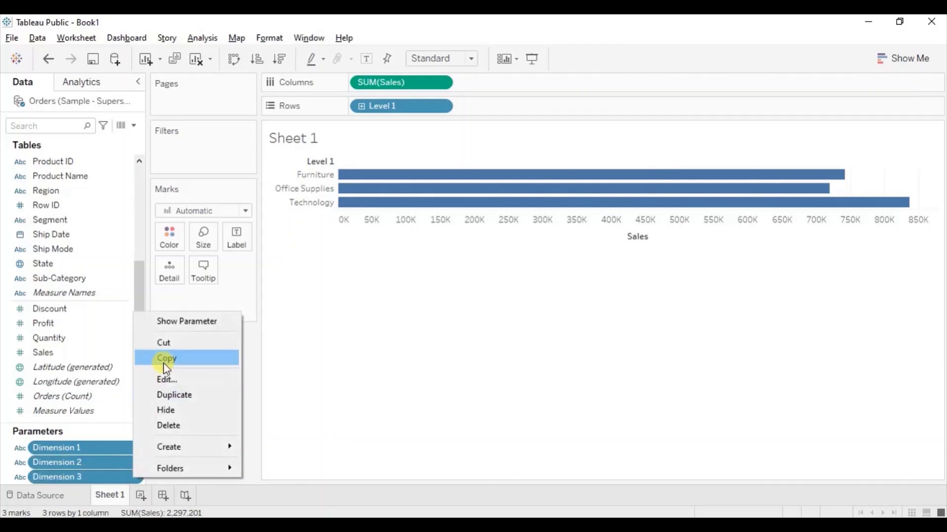
click(173, 322)
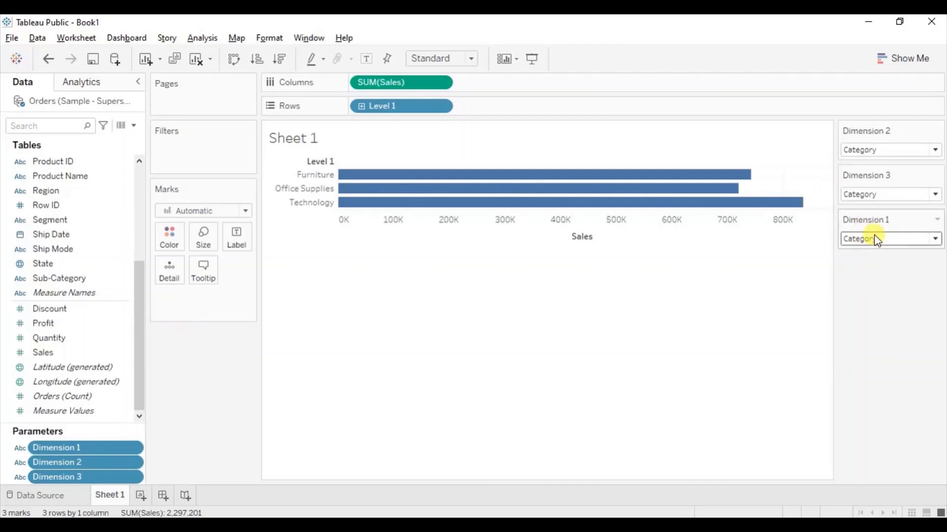
drag(871, 221, 874, 133)
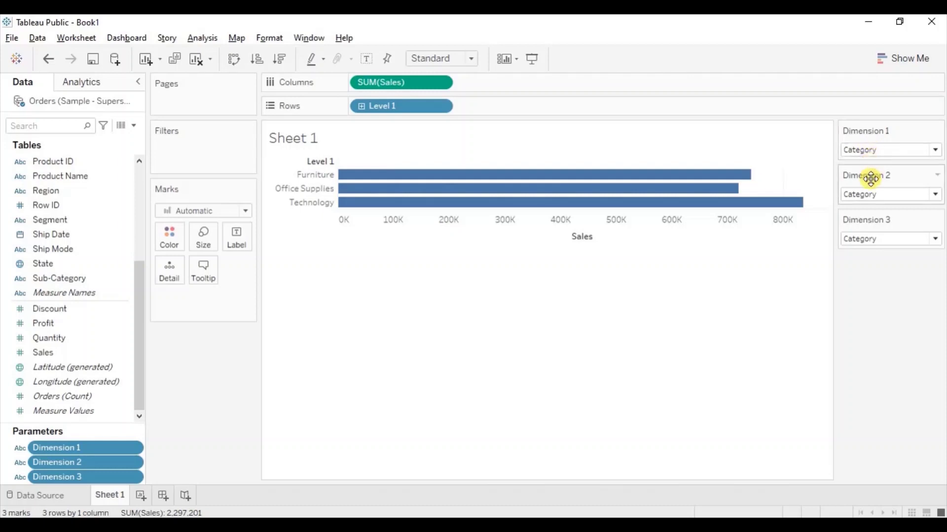
Step: Set the Dimension 2 parameter to Region
click(902, 194)
click(875, 220)
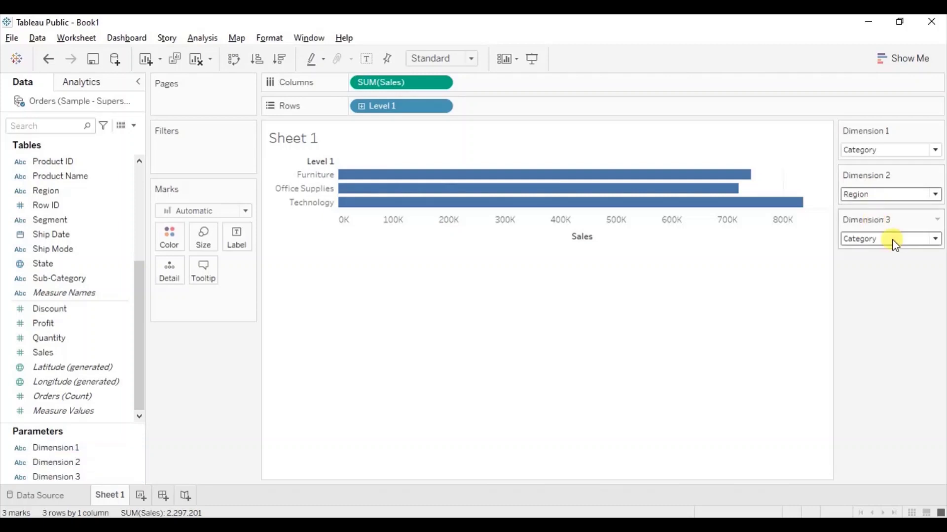
Step: Set the Dimension 3 parameter to Segment and expand the chart's row hierarchy down to Level 3
click(886, 241)
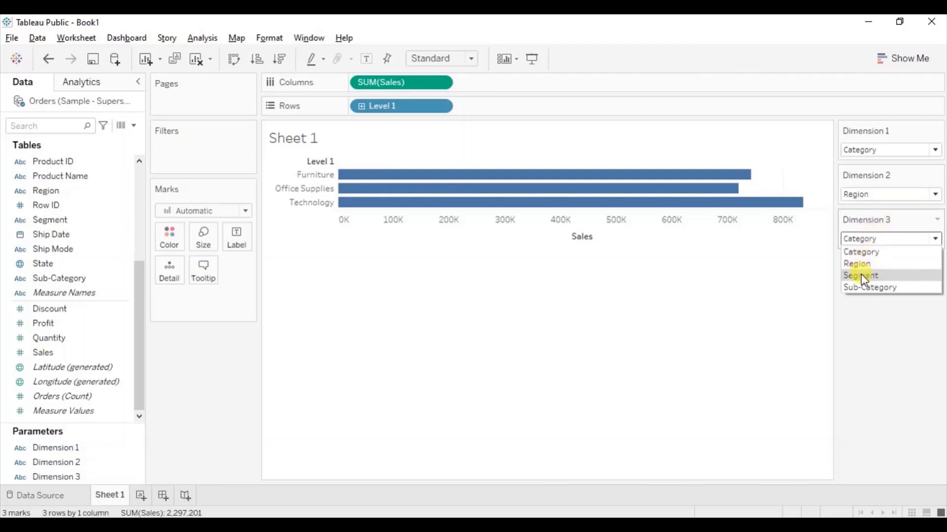
click(860, 274)
mouse_move(323, 165)
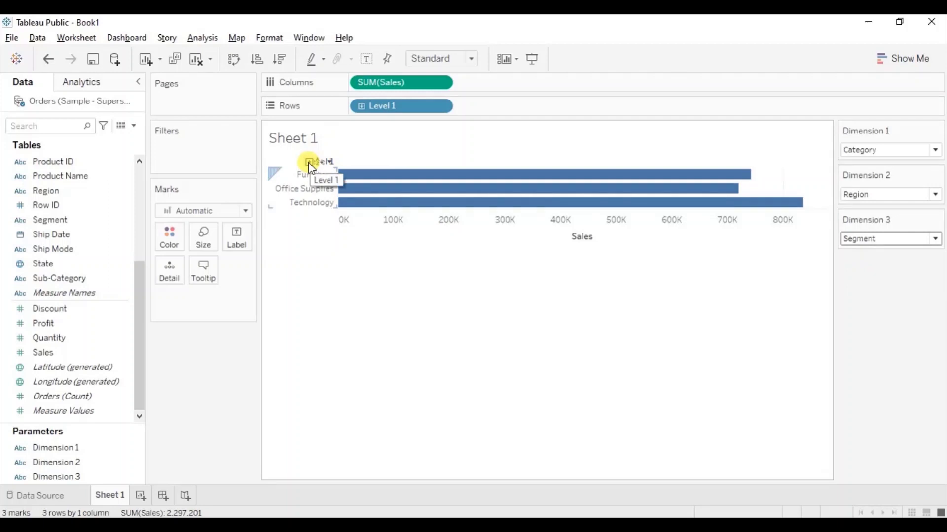
click(310, 163)
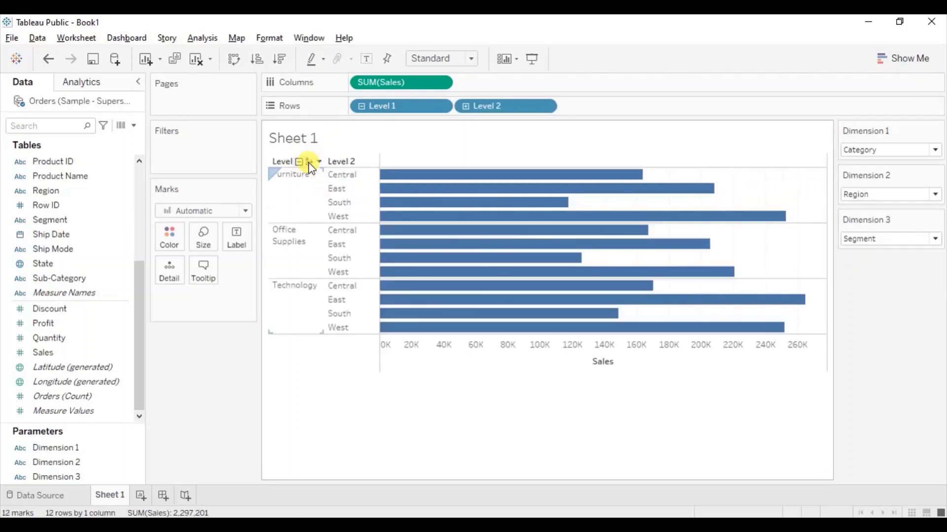
click(354, 162)
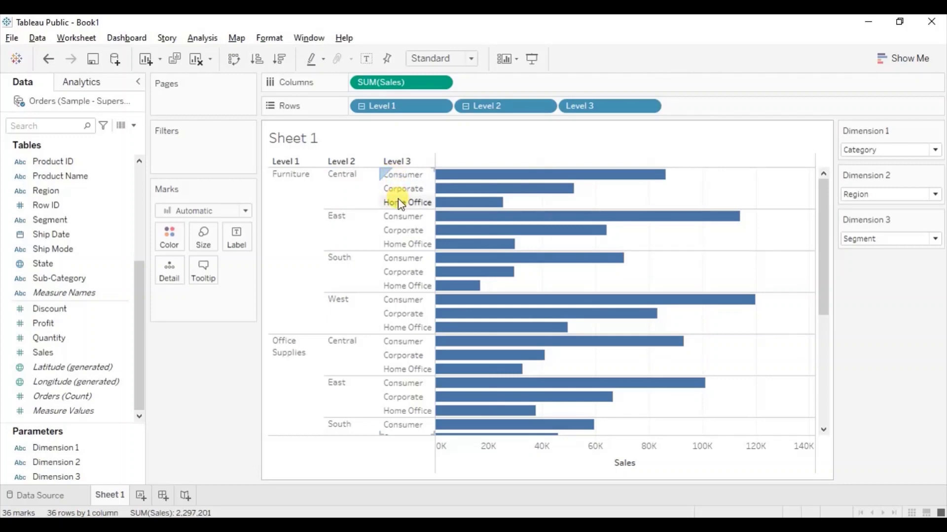
Step: Show mark labels on the bars and hide the Sales axis header
click(366, 59)
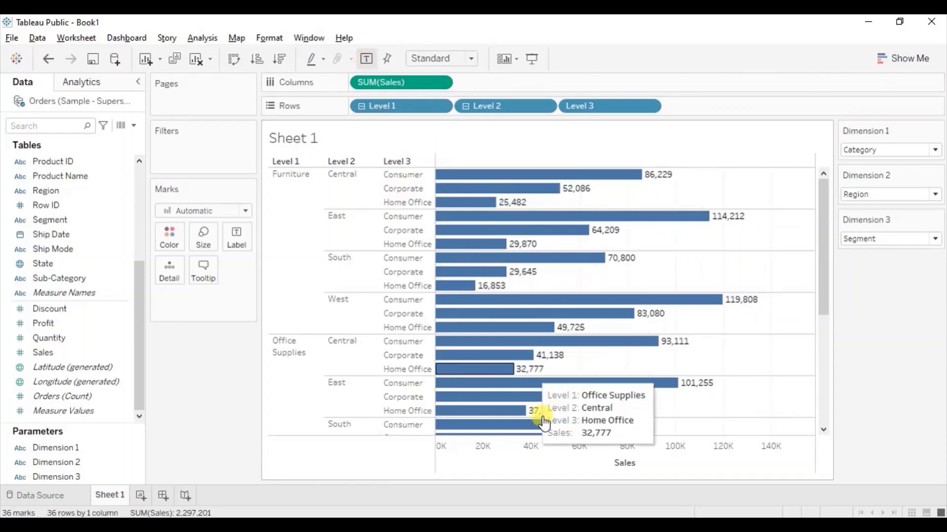
right_click(562, 447)
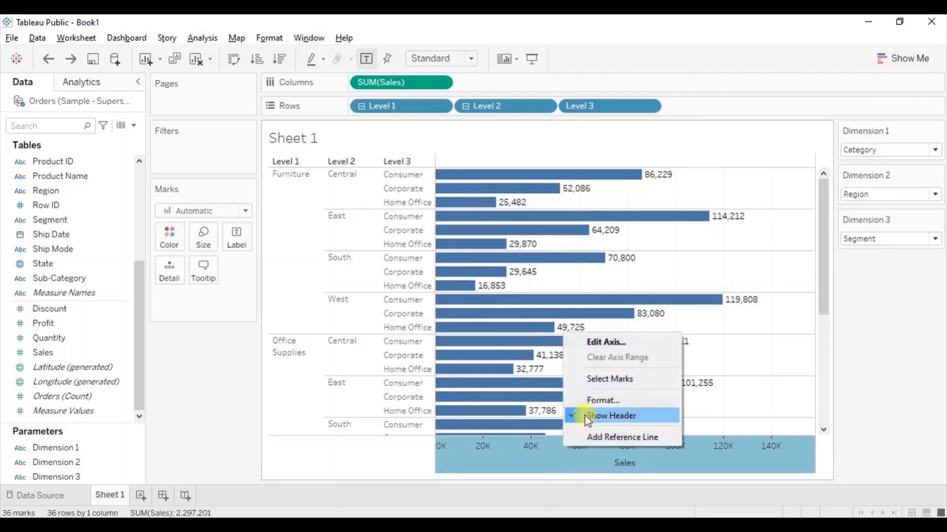
click(585, 417)
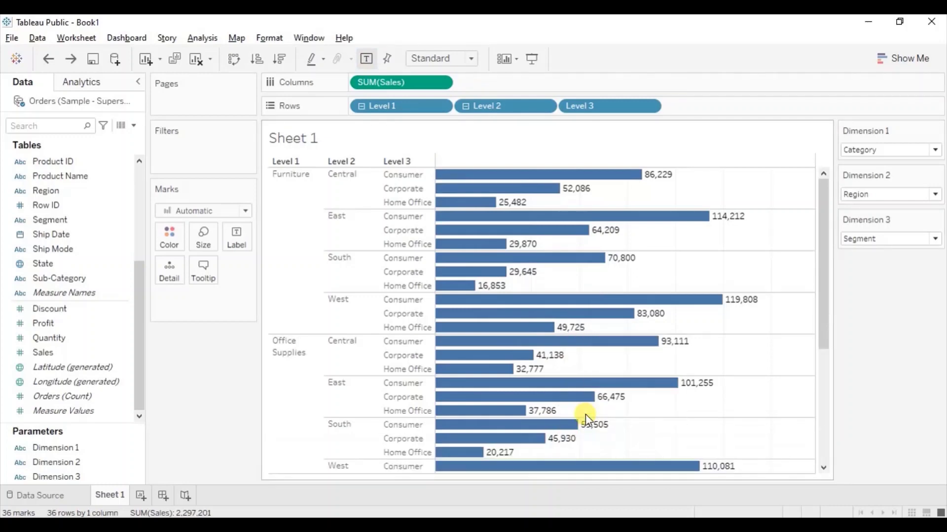
Step: Set the chart's column grid lines to None and make the bar rows slightly taller
right_click(683, 190)
click(710, 252)
click(85, 107)
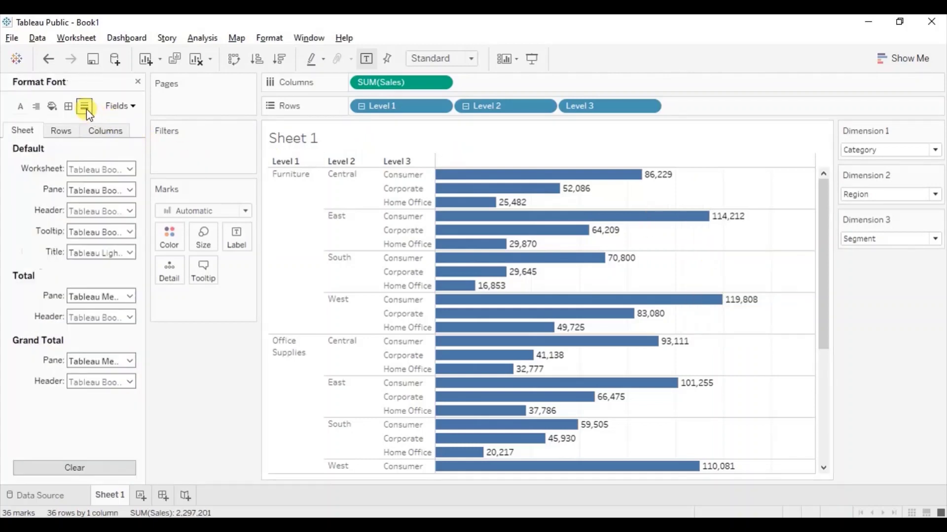
click(106, 132)
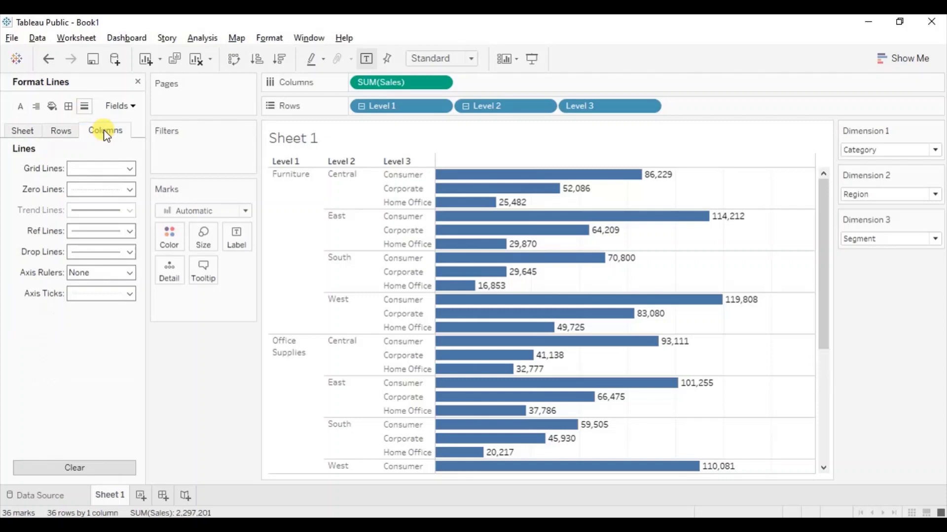
click(86, 169)
click(101, 190)
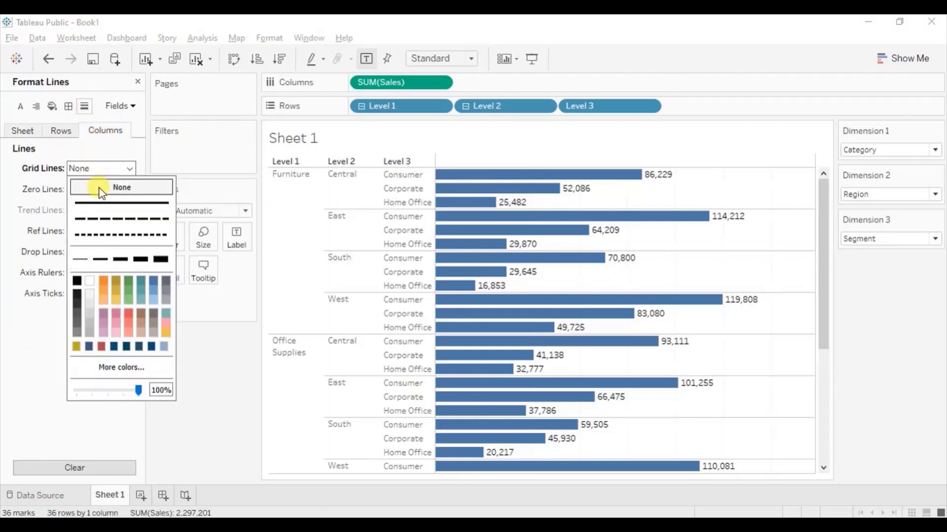
click(211, 353)
drag(398, 180, 398, 186)
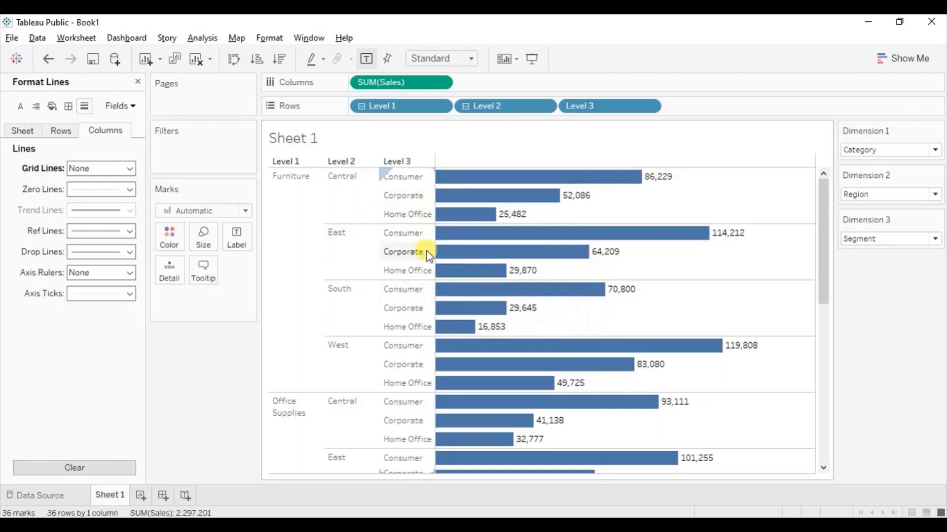
Step: Replace the sheet title with "Sales by" followed by the inserted Dimension 1, Dimension 2 and Dimension 3 parameters
double_click(290, 143)
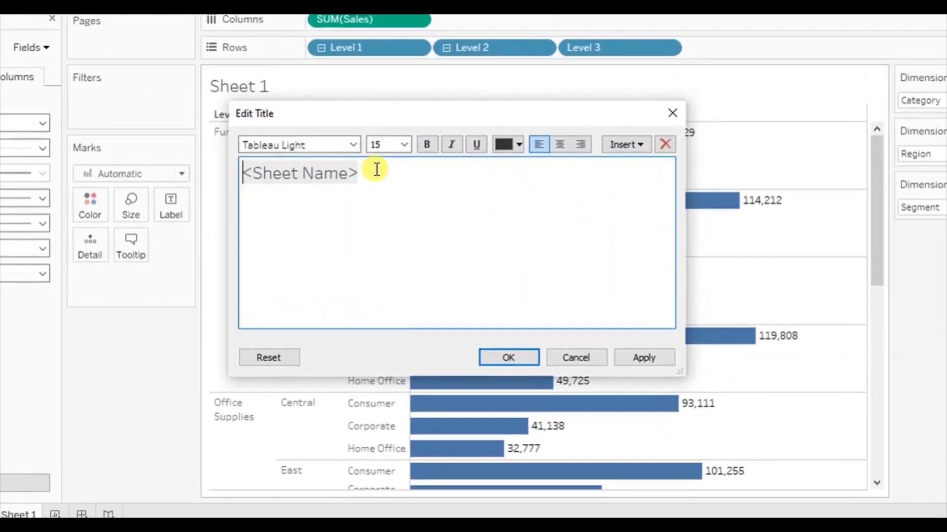
key(ctrl+a)
text(Sale)
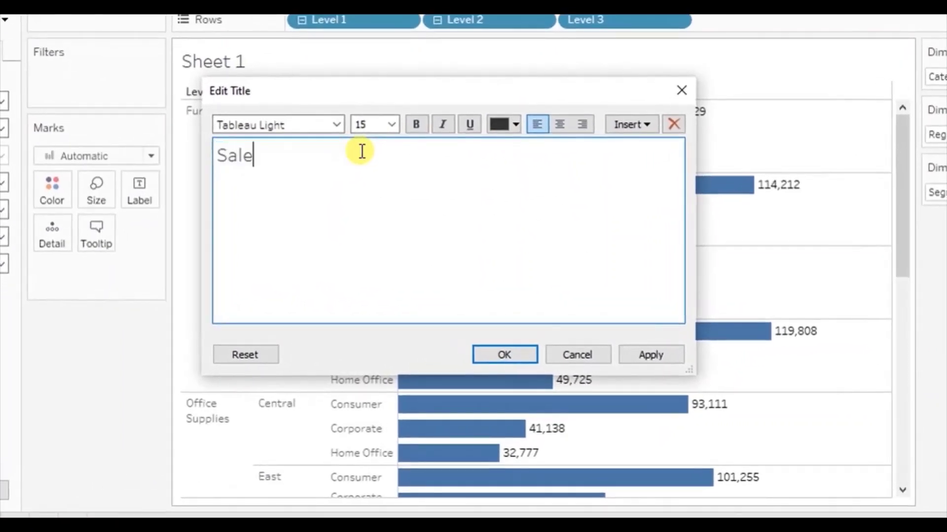
text(s by)
click(624, 129)
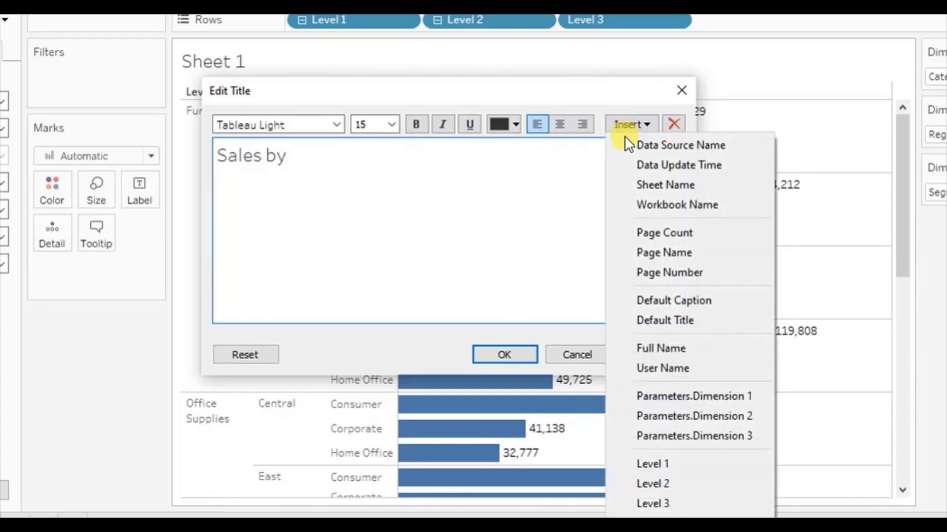
click(662, 395)
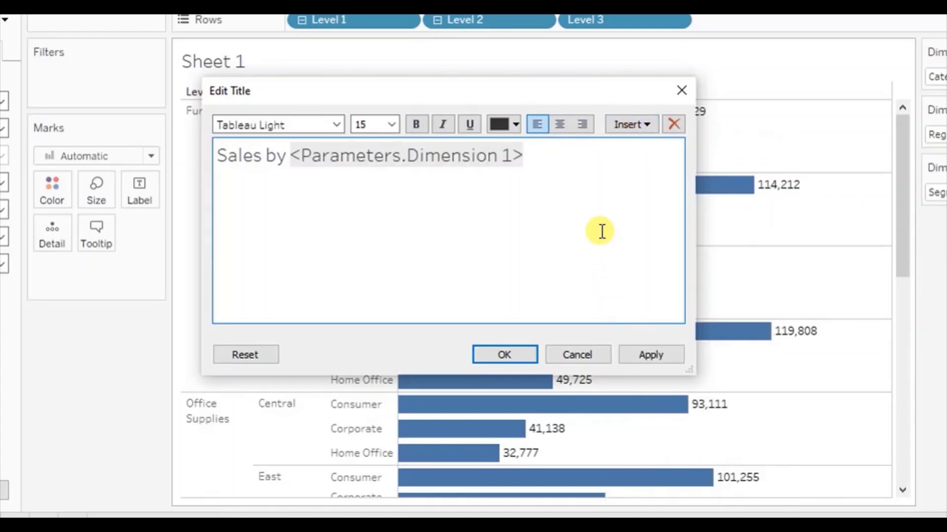
click(622, 124)
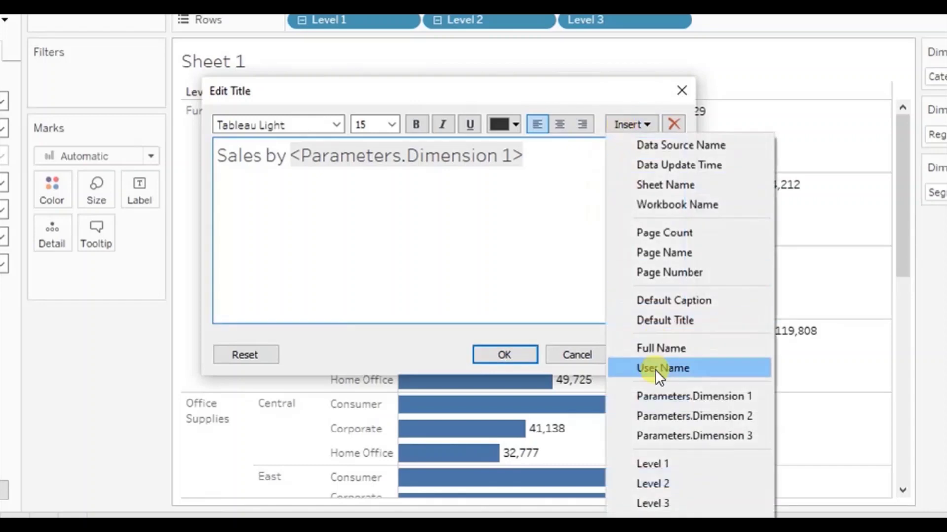
click(661, 416)
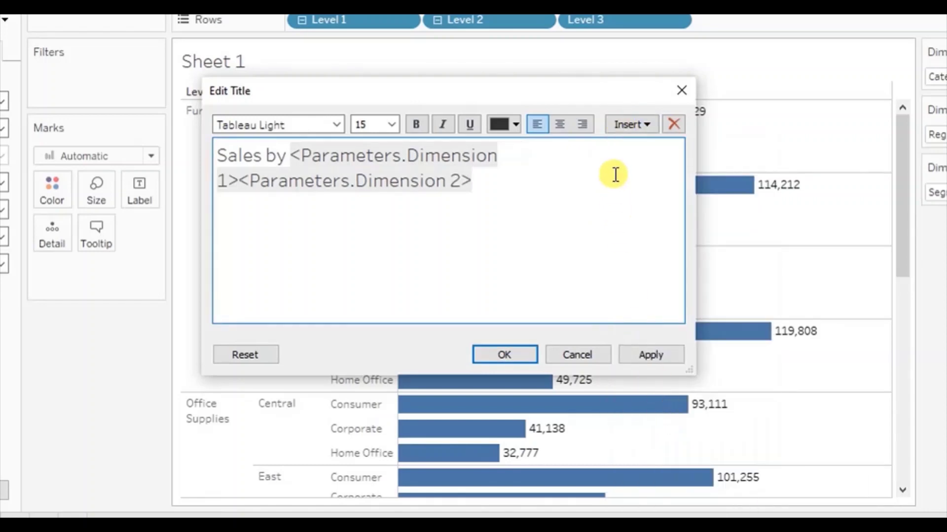
click(629, 125)
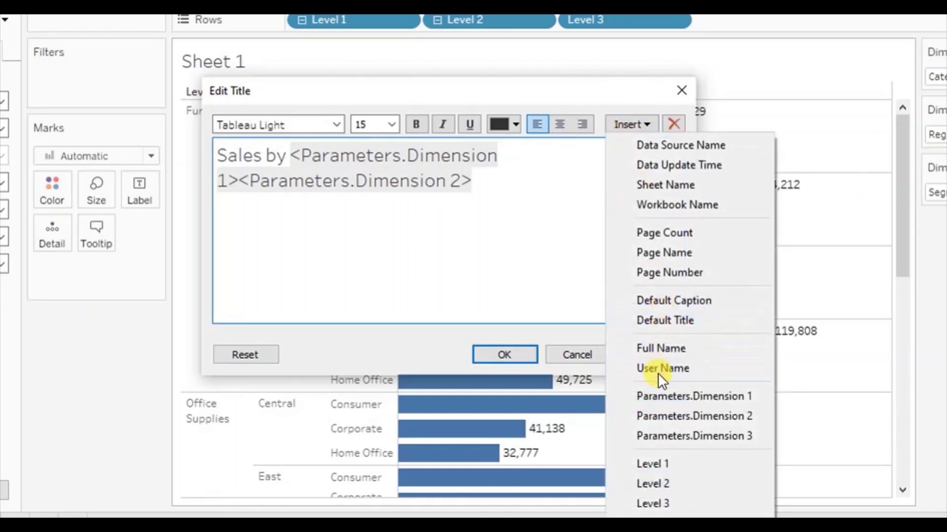
click(667, 436)
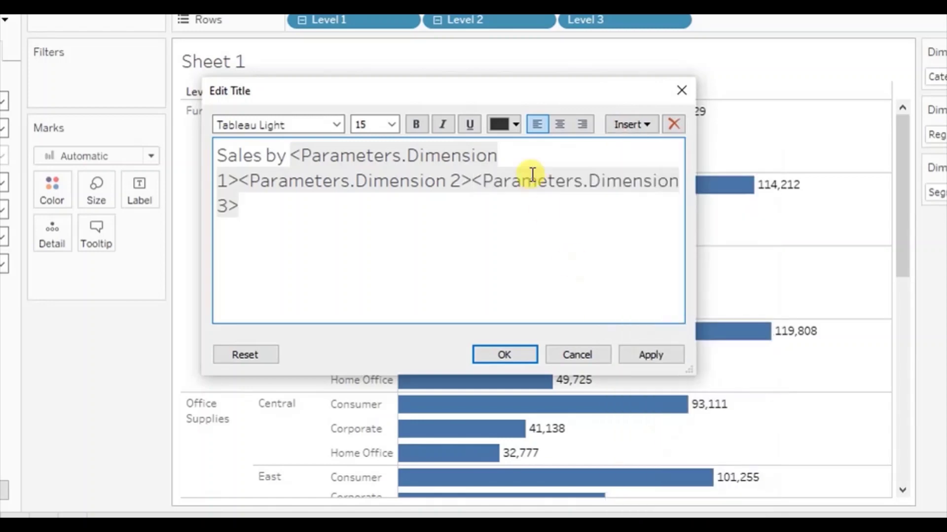
Step: Separate the three parameters in the title with vertical bars (|) and apply the title
click(241, 178)
key(Return)
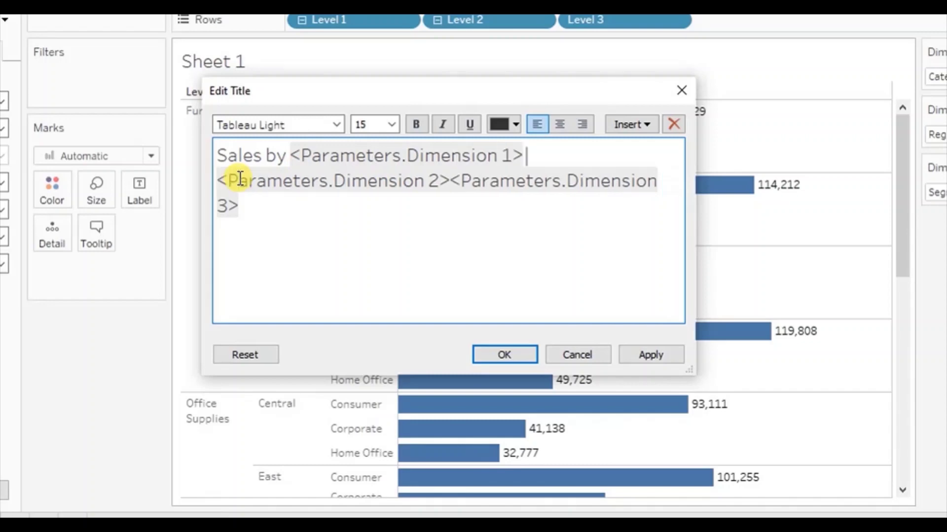
click(451, 180)
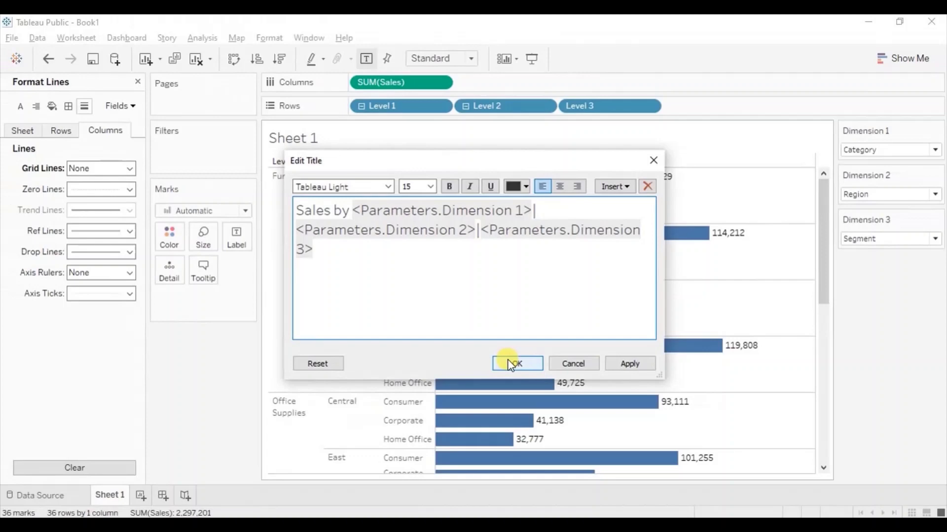
click(504, 354)
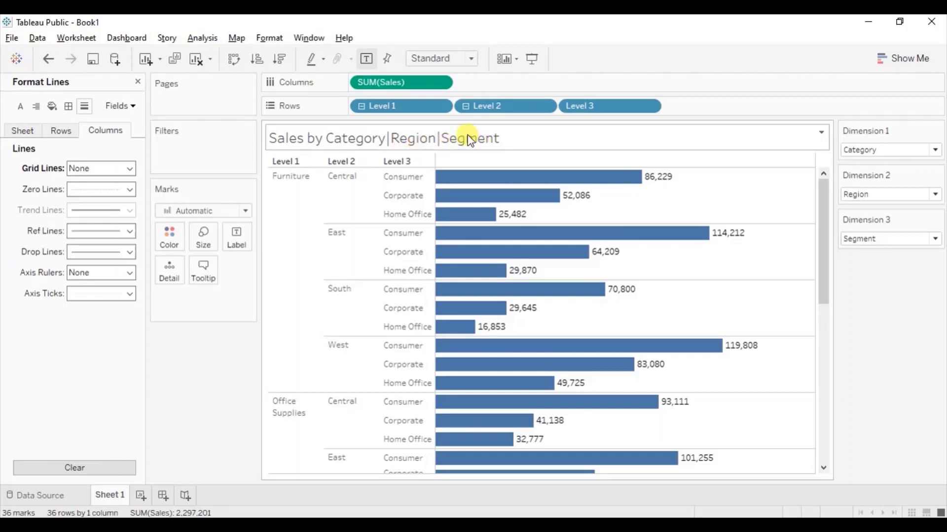
Step: Collapse the row hierarchy up to Level 1, and expand it again to Level 2
mouse_move(359, 169)
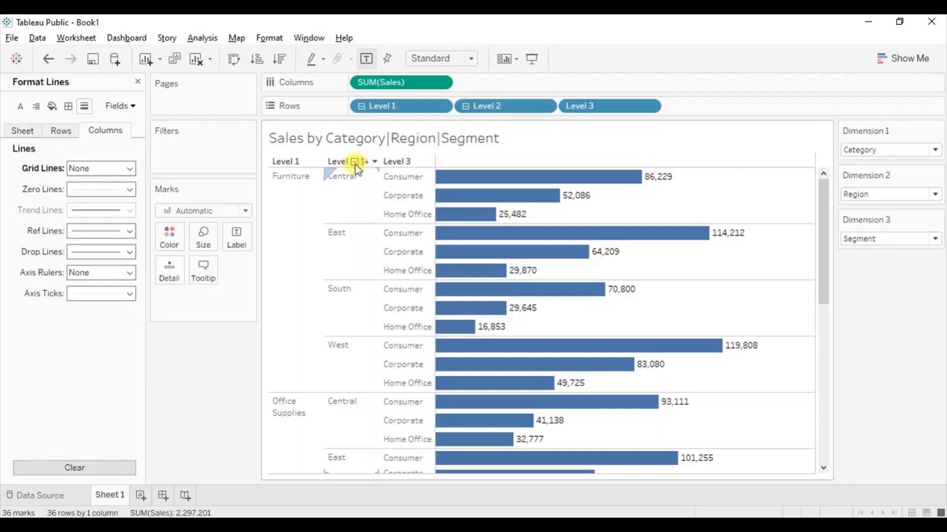
click(355, 163)
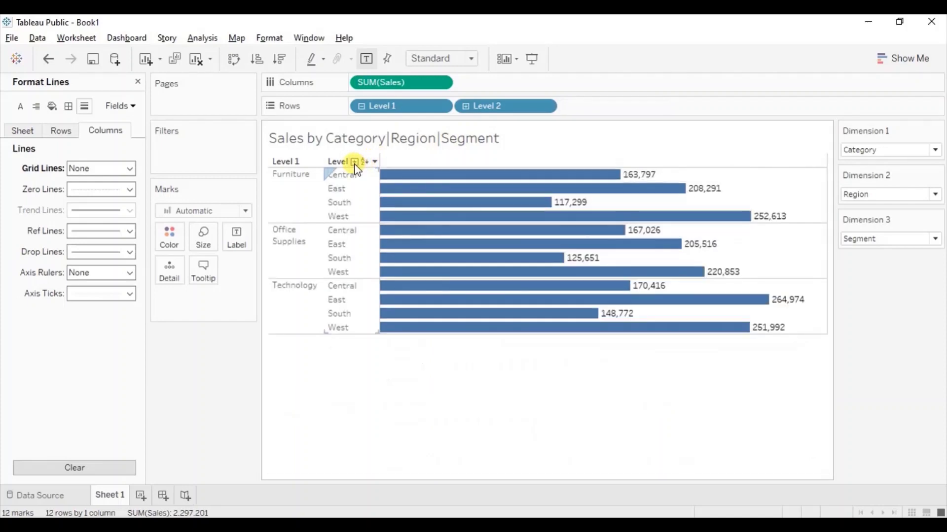
click(299, 163)
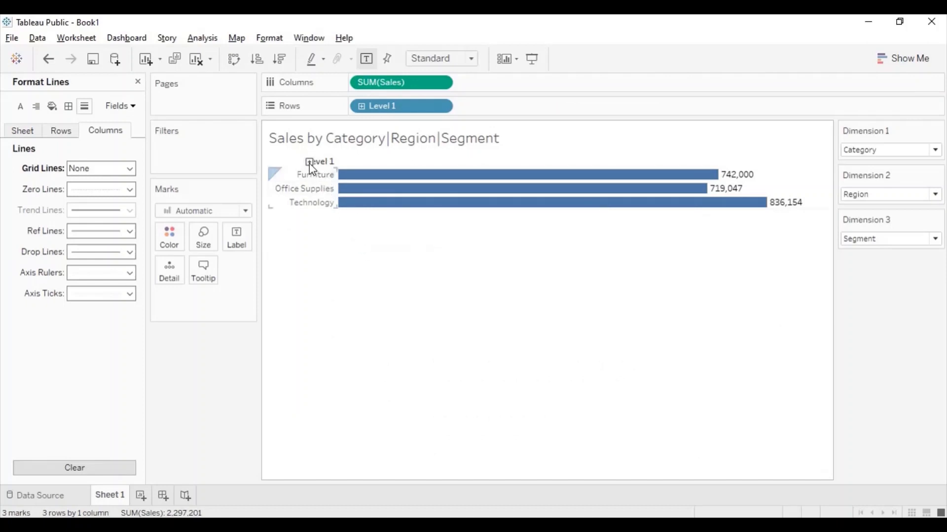
click(309, 162)
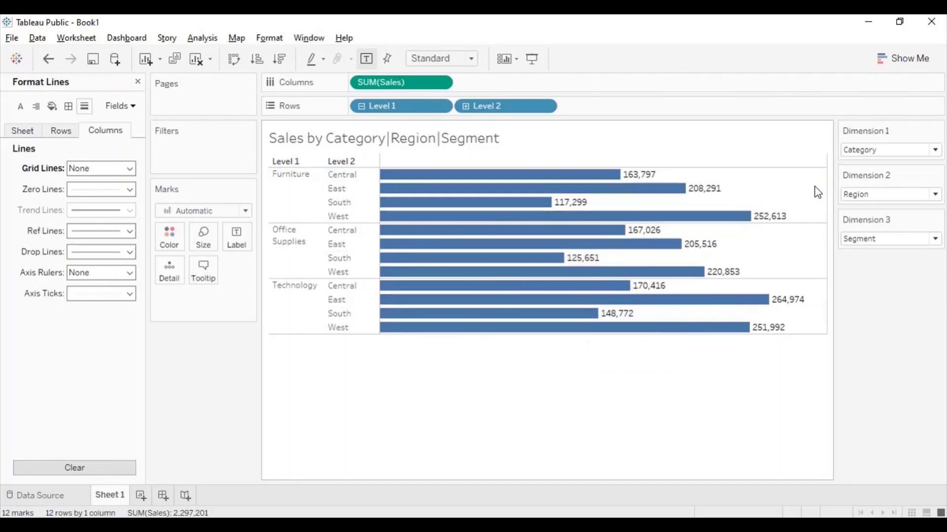
mouse_move(661, 201)
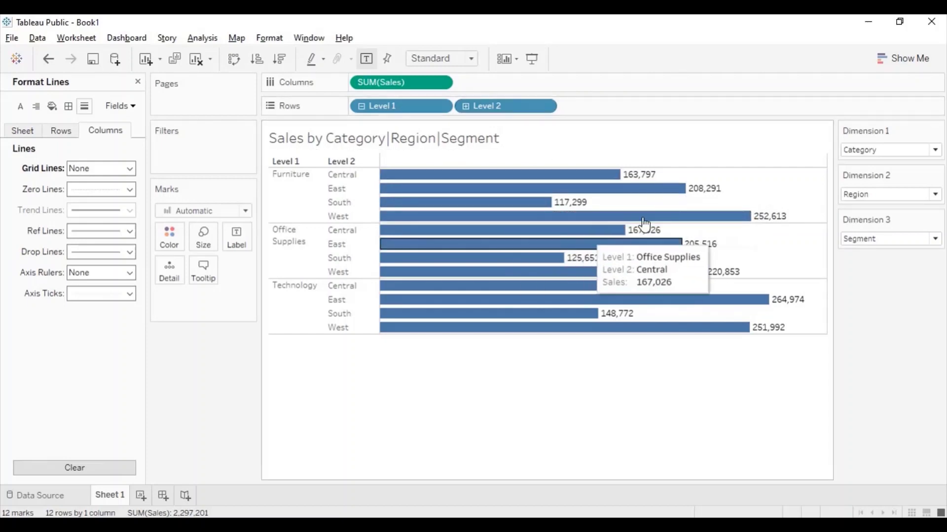
click(860, 150)
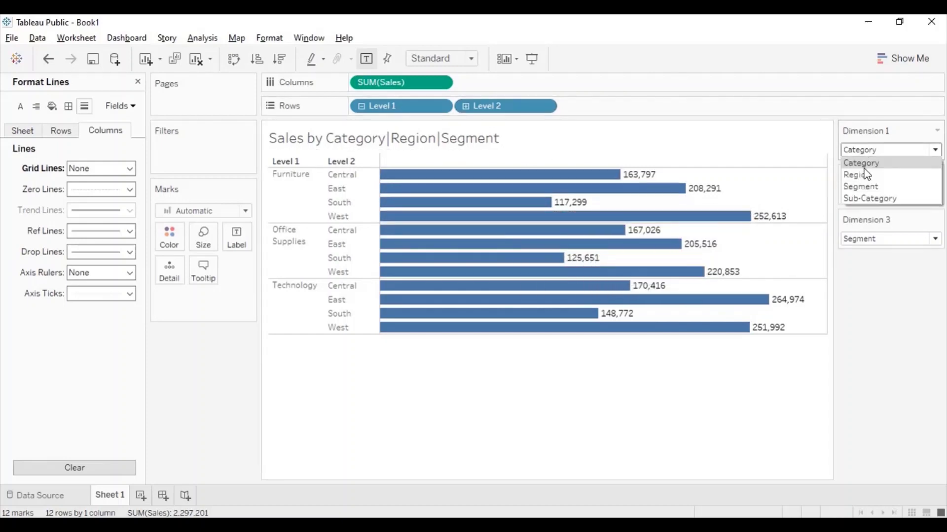
click(870, 218)
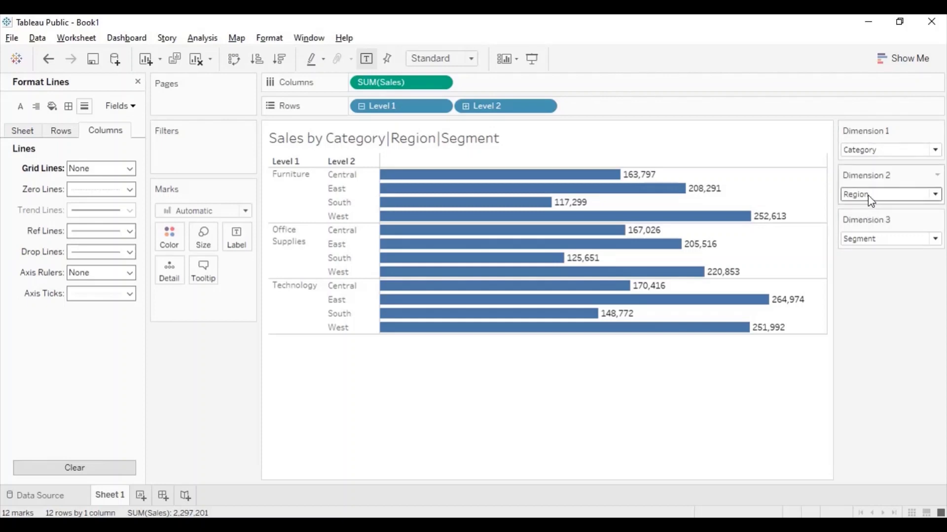
click(867, 195)
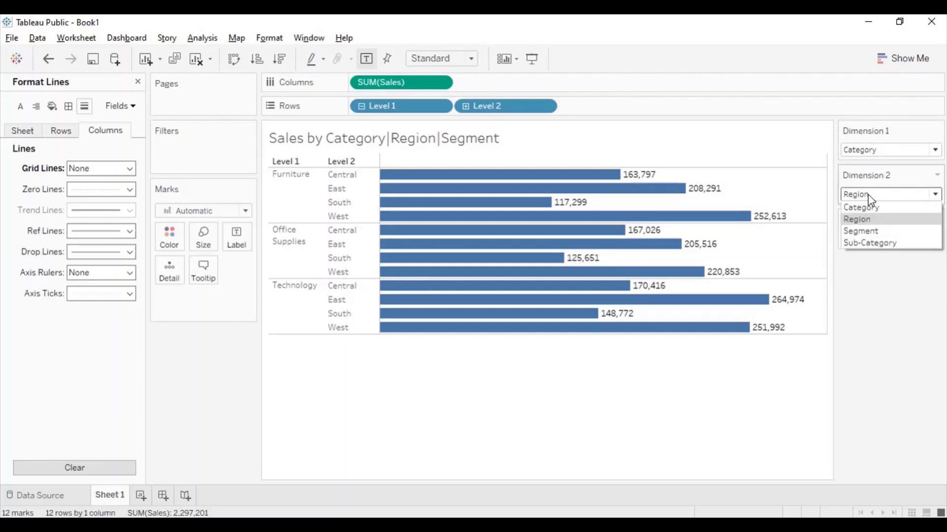
click(882, 271)
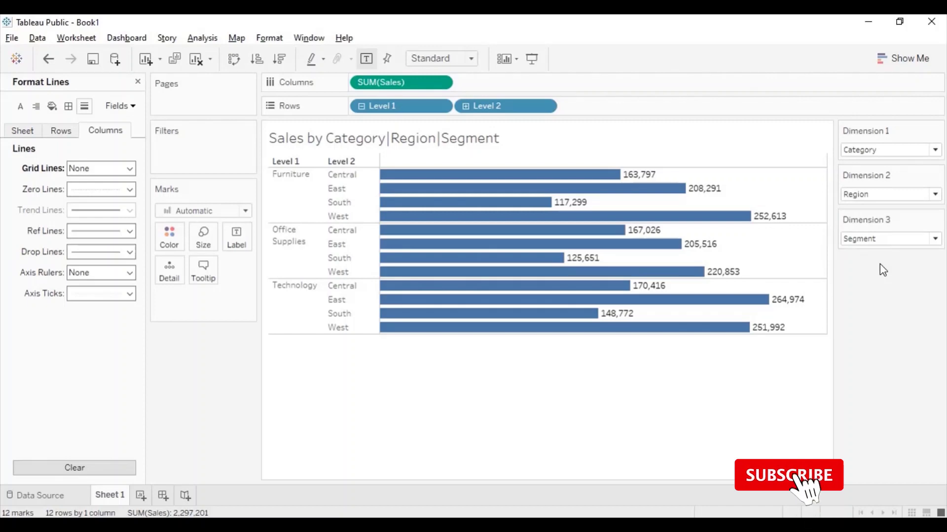